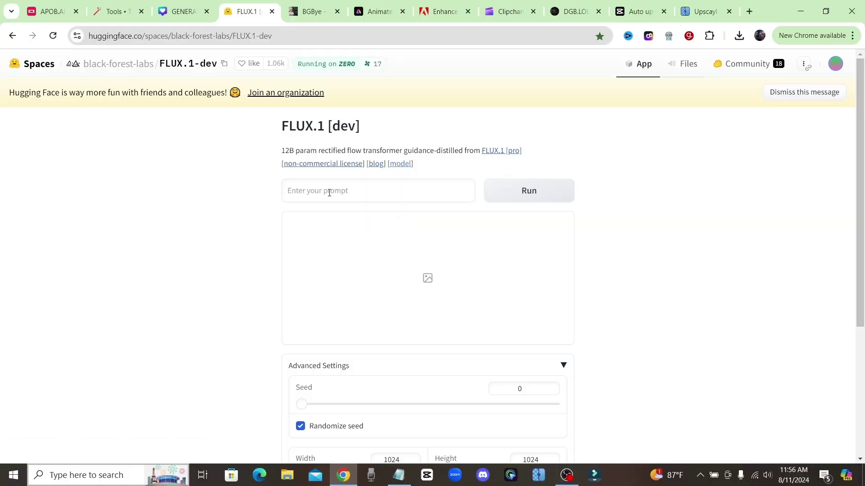
Step: Paste the 'cat holding a hello world sign' prompt into FLUX.1 [dev] and generate the image
{"action": "right_click", "coordinate": [307, 192]}
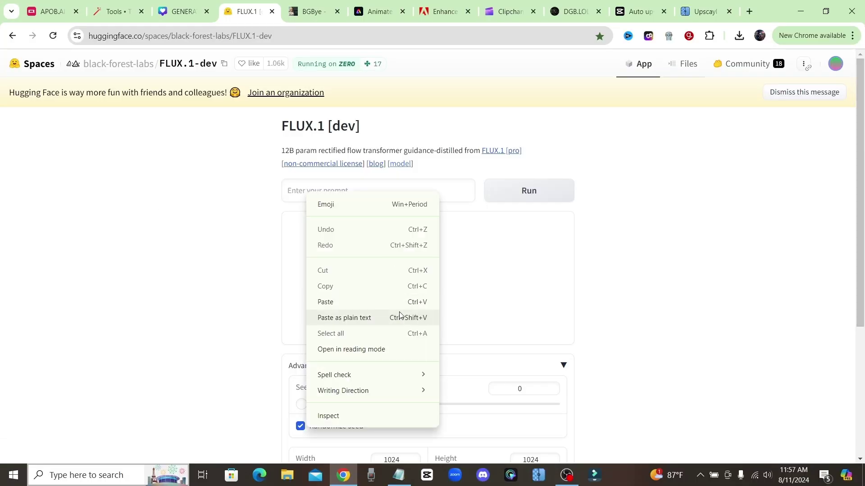
{"action": "left_click", "coordinate": [345, 300]}
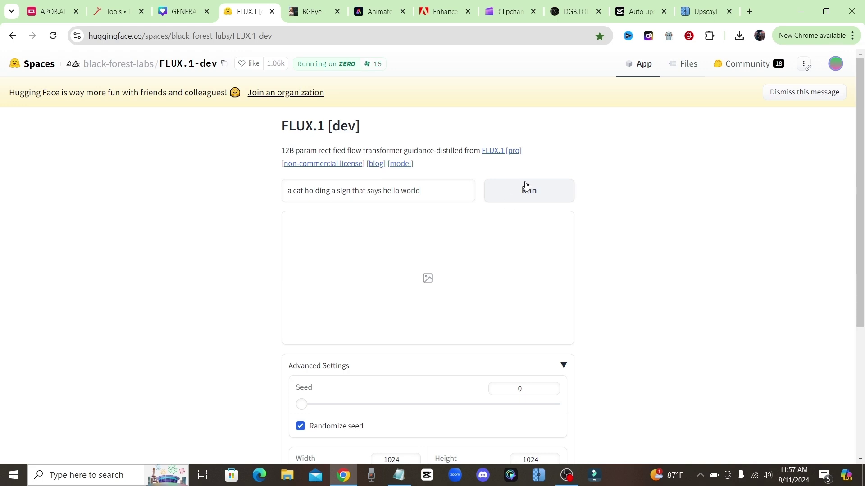
{"action": "left_click", "coordinate": [529, 191]}
{"action": "scroll", "coordinate": [391, 311], "scroll_direction": "down", "scroll_amount": 3}
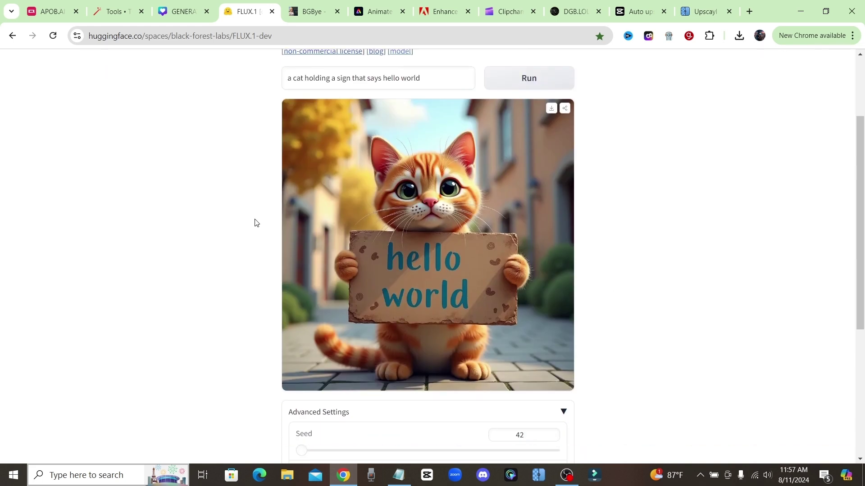
{"action": "scroll", "coordinate": [351, 266], "scroll_direction": "up", "scroll_amount": 3}
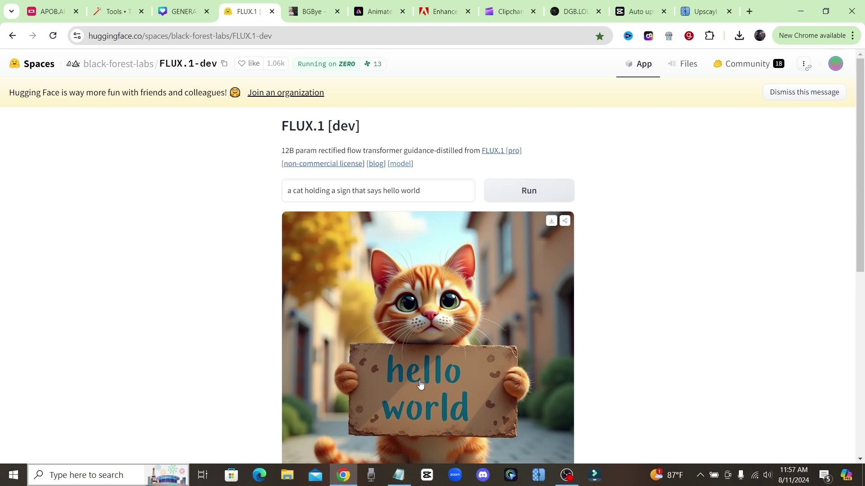
{"action": "scroll", "coordinate": [297, 273], "scroll_direction": "down", "scroll_amount": 1}
{"action": "scroll", "coordinate": [247, 289], "scroll_direction": "down", "scroll_amount": 5}
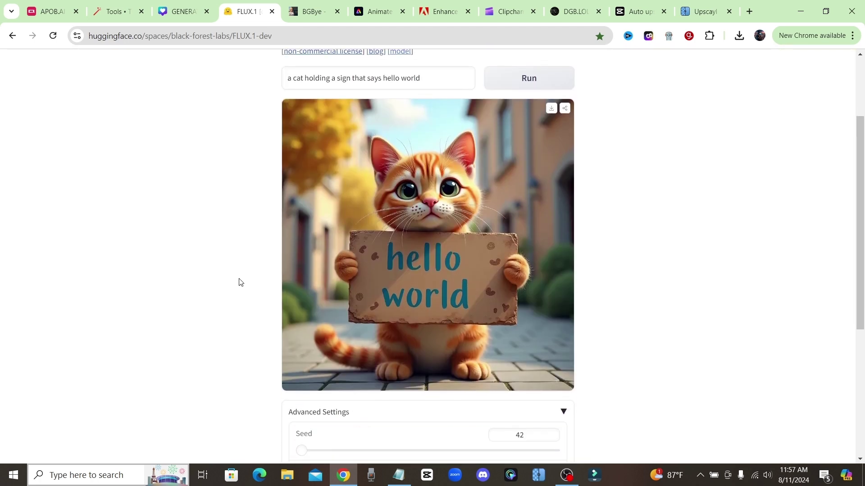
{"action": "scroll", "coordinate": [239, 280], "scroll_direction": "up", "scroll_amount": 1}
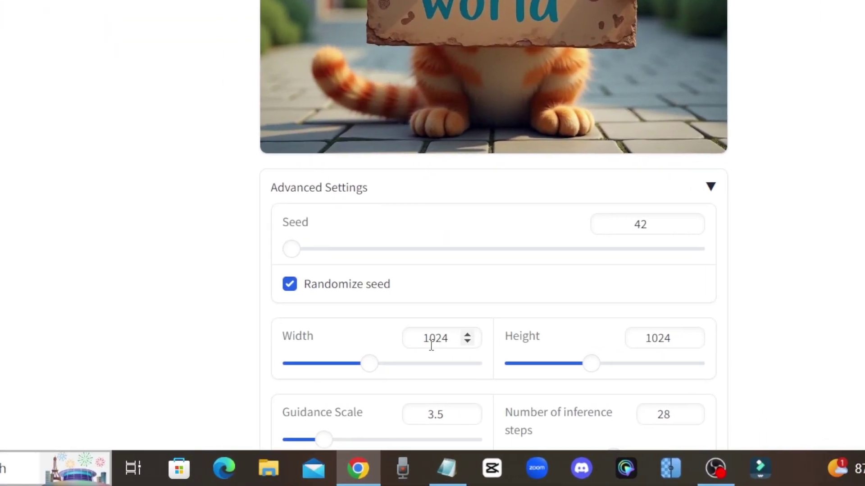
Step: Change the FLUX.1 [dev] advanced settings to width 1920 and height 1080
{"action": "double_click", "coordinate": [433, 339]}
{"action": "type", "text": "19"}
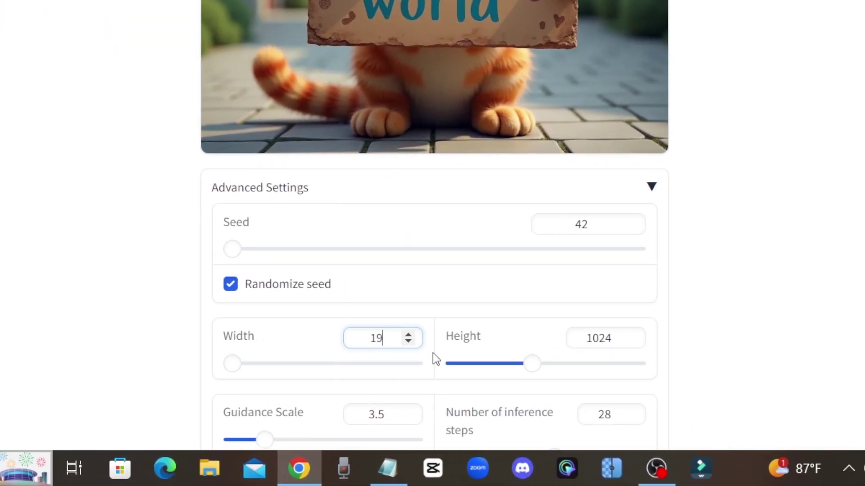
{"action": "type", "text": "20"}
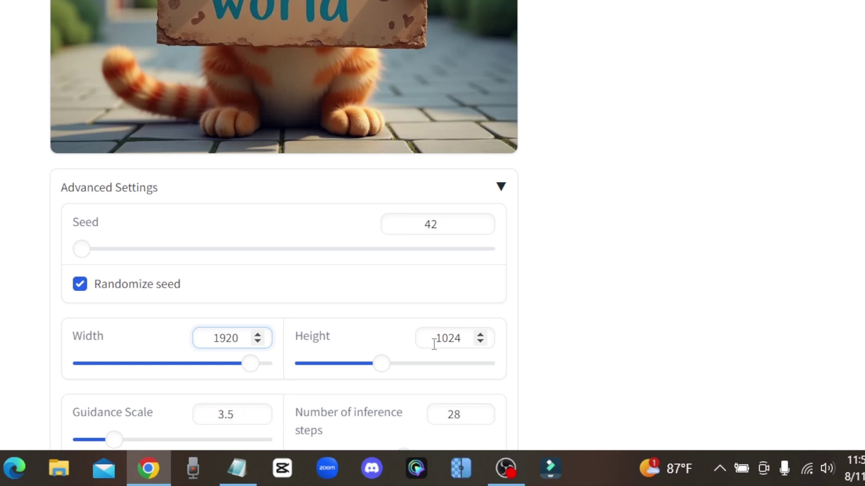
{"action": "double_click", "coordinate": [433, 342]}
{"action": "type", "text": "1"}
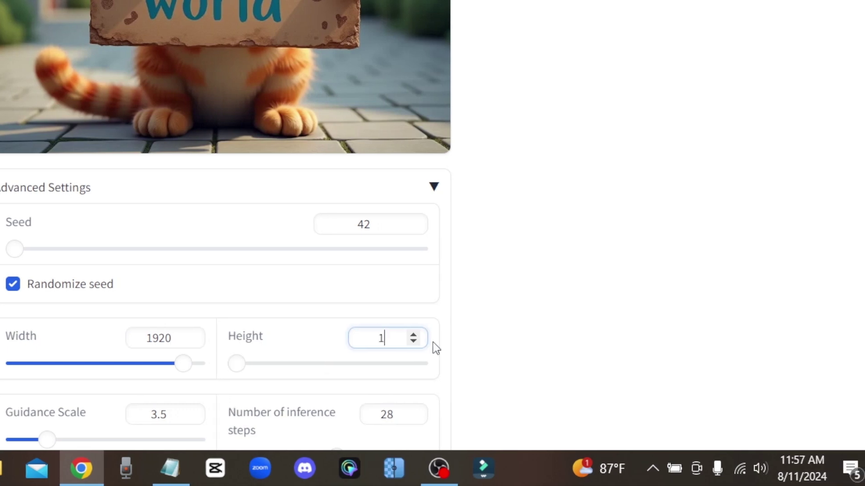
{"action": "type", "text": "080"}
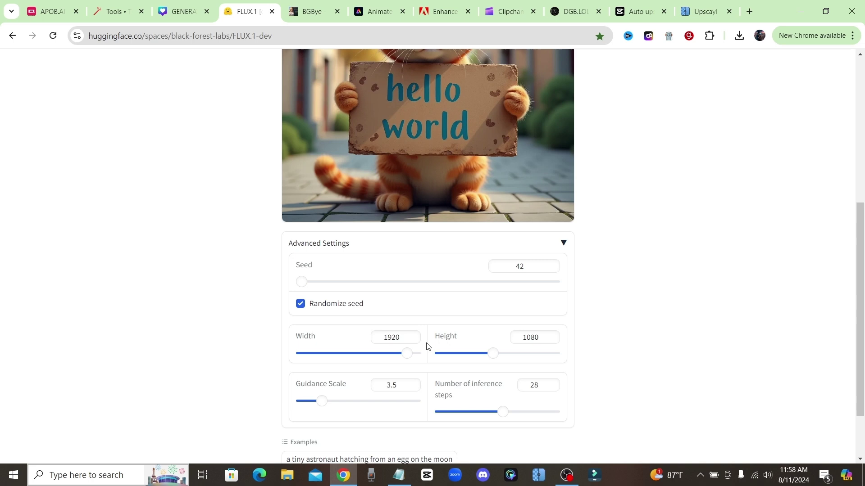
{"action": "scroll", "coordinate": [398, 349], "scroll_direction": "up", "scroll_amount": 5}
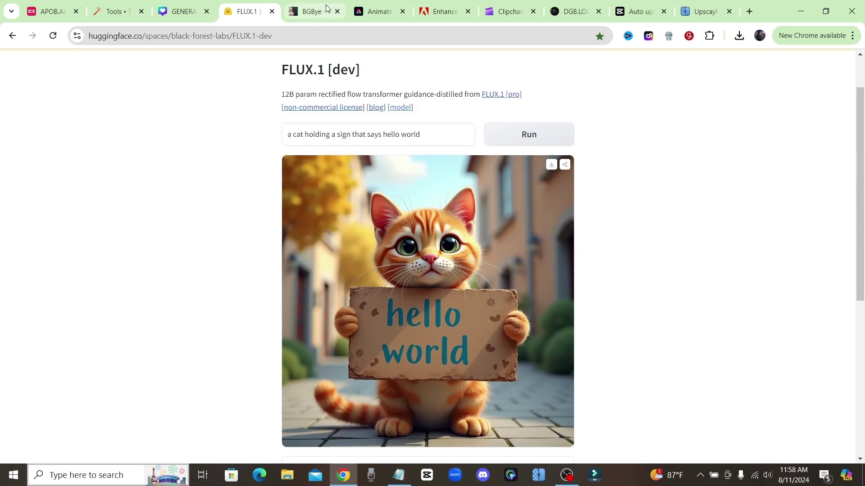
Step: In BGBye, preview BRIA RMBG1.4, INSPYRENET, U2NET, TRACER-B7, BASNET, DEEPLABV3 and U2NET HUMAN cutouts
{"action": "left_click", "coordinate": [312, 12]}
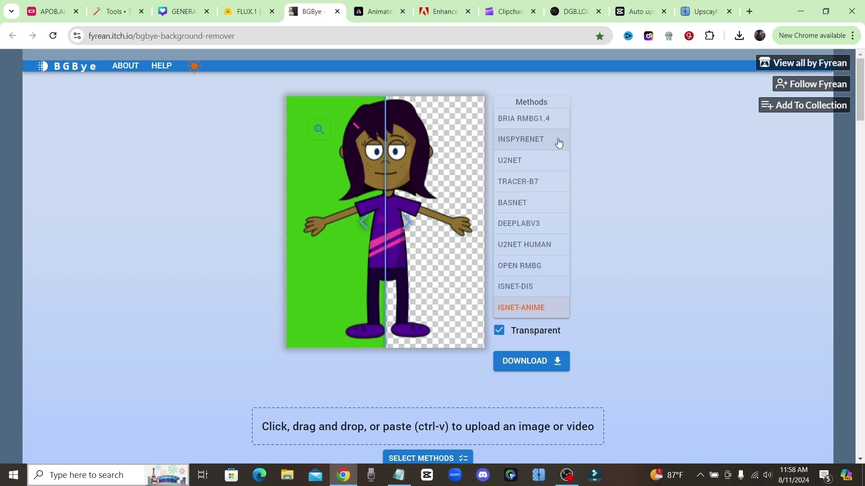
{"action": "left_click", "coordinate": [540, 120]}
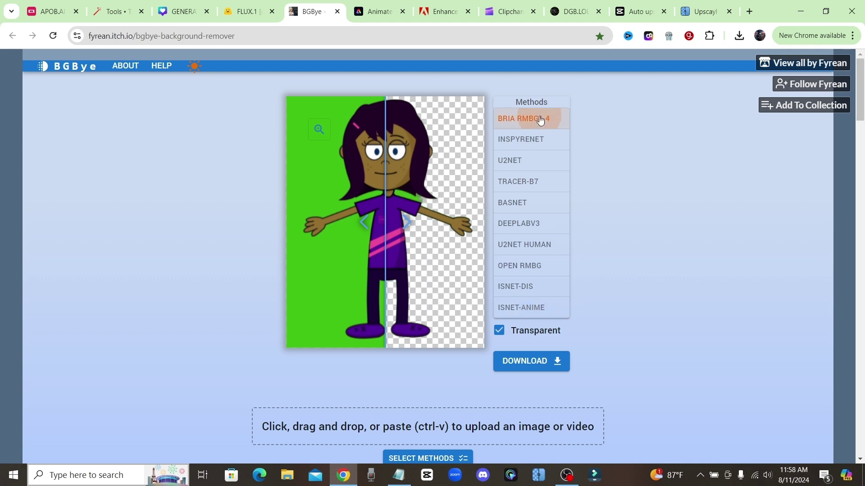
{"action": "left_click", "coordinate": [541, 132]}
{"action": "left_click", "coordinate": [538, 162]}
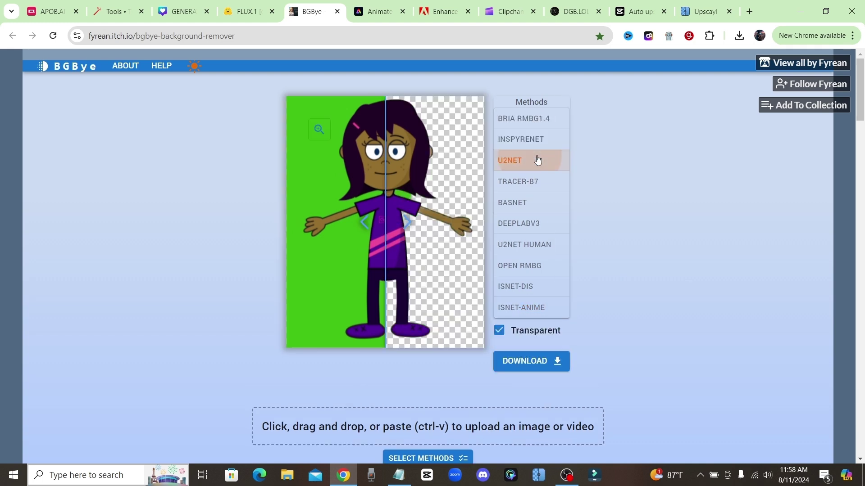
{"action": "left_click", "coordinate": [524, 183]}
{"action": "left_click", "coordinate": [535, 203]}
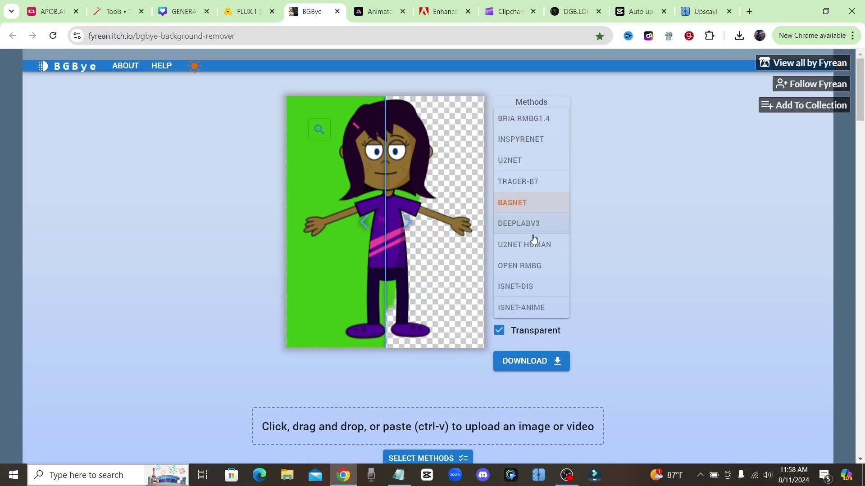
{"action": "left_click", "coordinate": [532, 225]}
{"action": "left_click", "coordinate": [536, 247]}
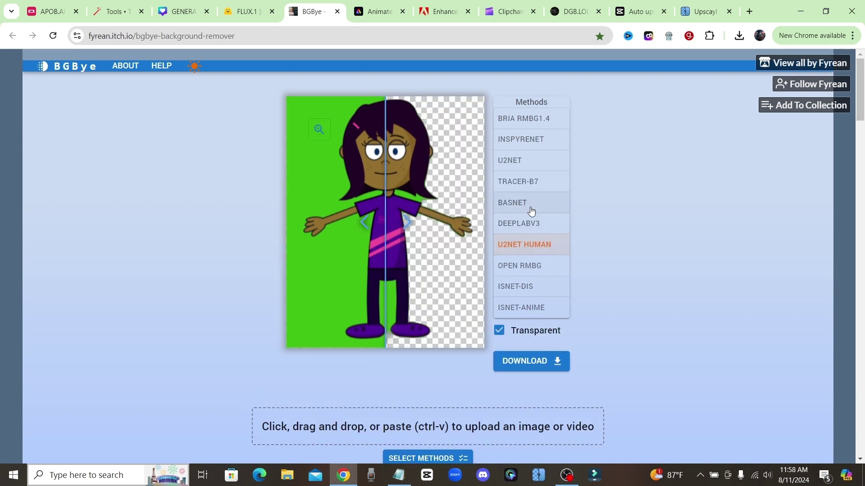
Step: Check OPEN RMBG and ISNET-DIS, then download the ISNET-ANIME transparent PNG cutout
{"action": "left_click", "coordinate": [541, 269]}
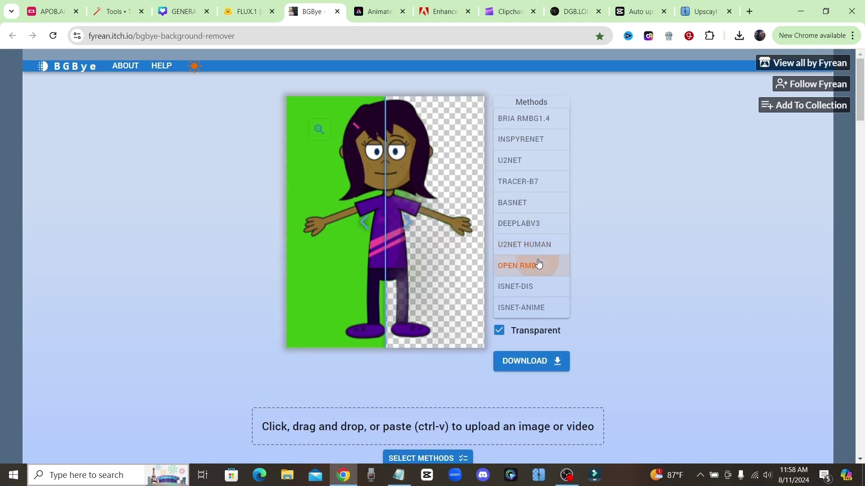
{"action": "left_click", "coordinate": [524, 292]}
{"action": "left_click", "coordinate": [539, 309]}
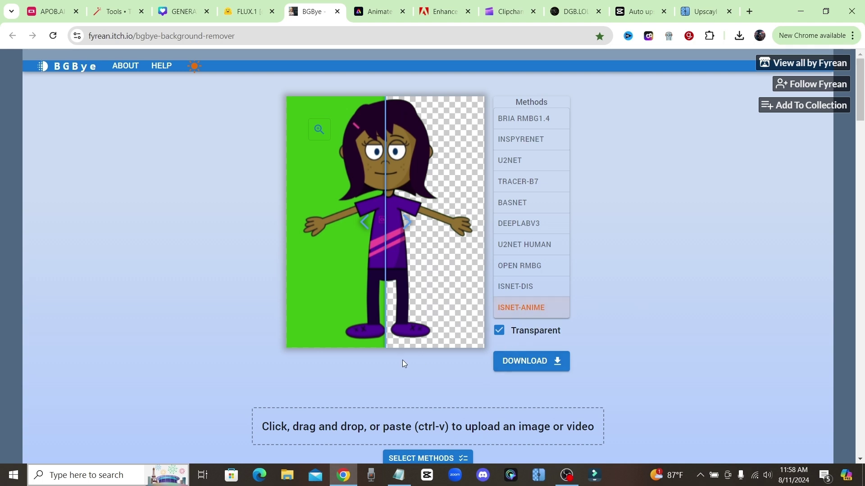
{"action": "left_click", "coordinate": [553, 368]}
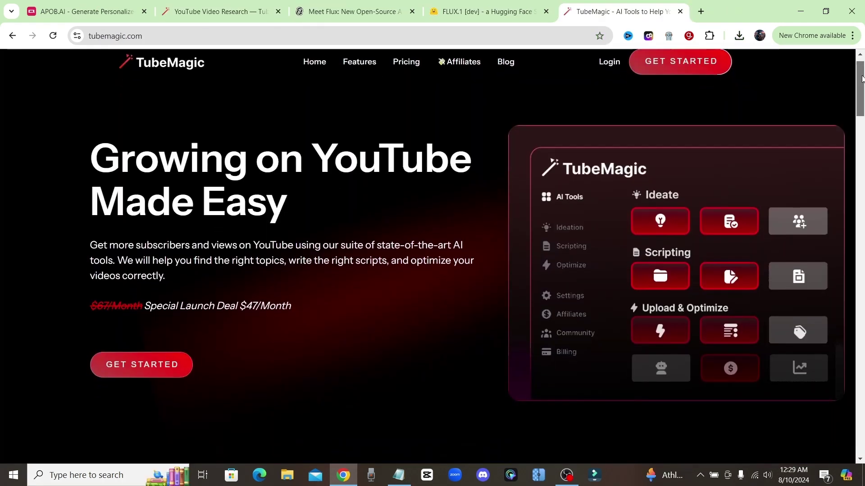
Step: Run a TubeMagic Keyword Research search for 'ideogram'
{"action": "scroll", "coordinate": [862, 104], "scroll_direction": "down", "scroll_amount": 5}
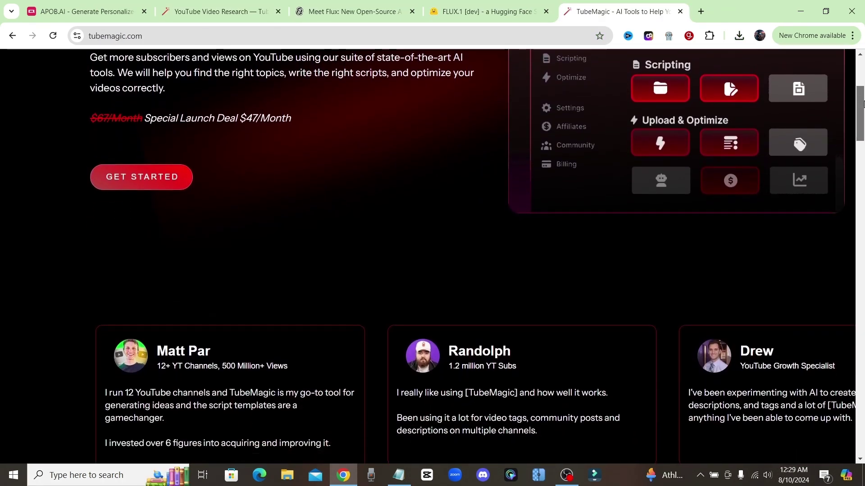
{"action": "left_click_drag", "start_coordinate": [863, 103], "coordinate": [863, 298]}
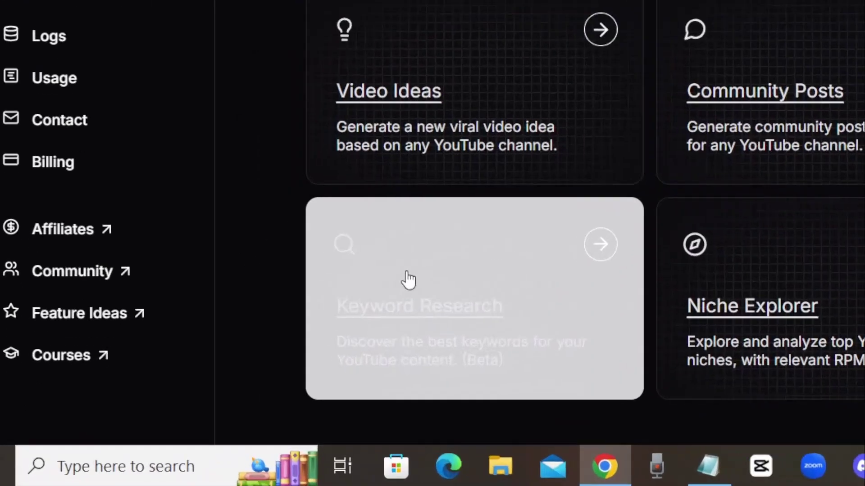
{"action": "left_click", "coordinate": [262, 372]}
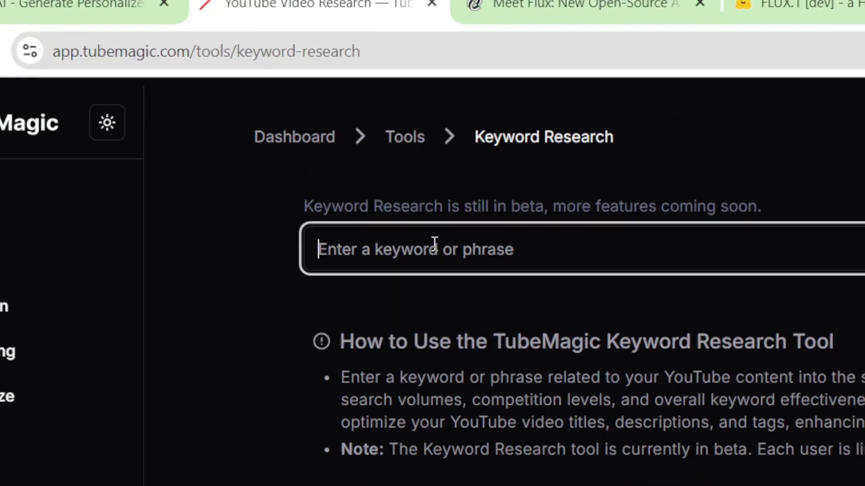
{"action": "type", "text": "ideogram"}
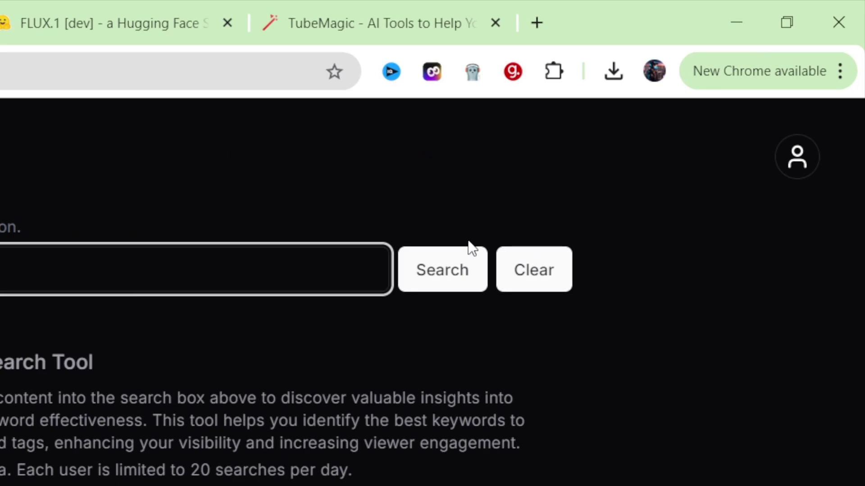
{"action": "left_click", "coordinate": [457, 283]}
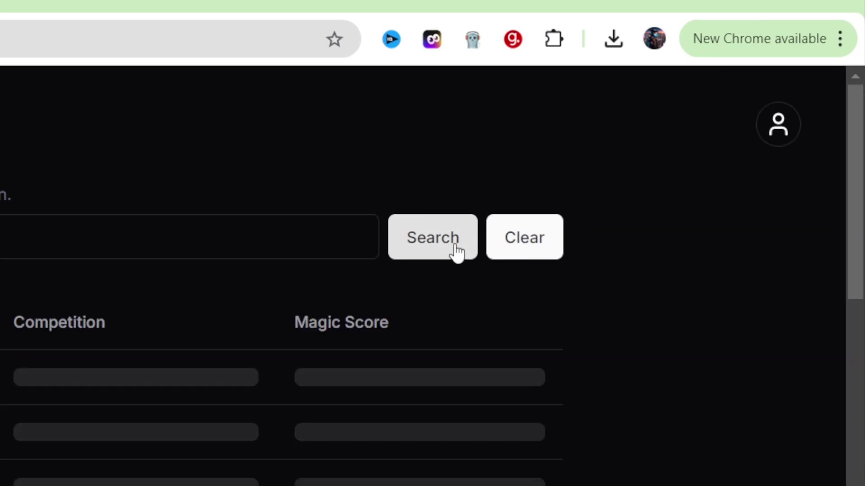
Step: Sort the results by Magic Score, highest first, and select 'prompts for ideogram ai'
{"action": "left_click", "coordinate": [91, 338]}
{"action": "left_click", "coordinate": [92, 338]}
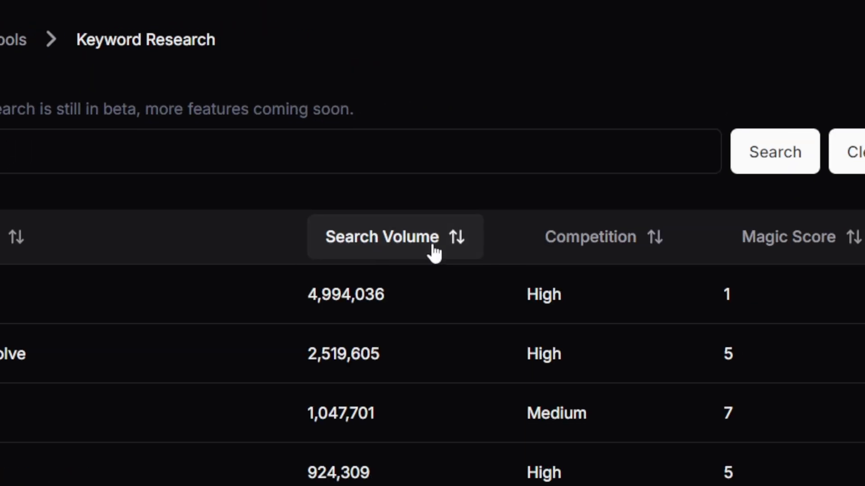
{"action": "left_click", "coordinate": [618, 245]}
{"action": "left_click", "coordinate": [809, 245]}
{"action": "left_click", "coordinate": [811, 246]}
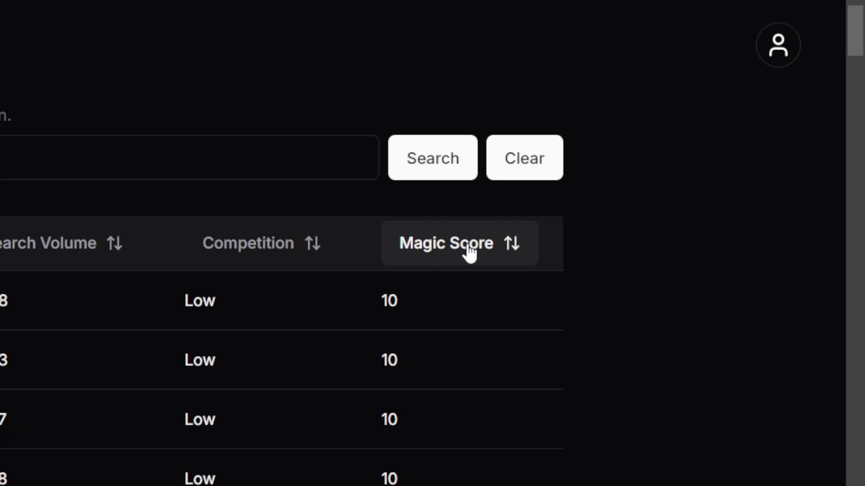
{"action": "left_click_drag", "start_coordinate": [430, 243], "coordinate": [434, 251]}
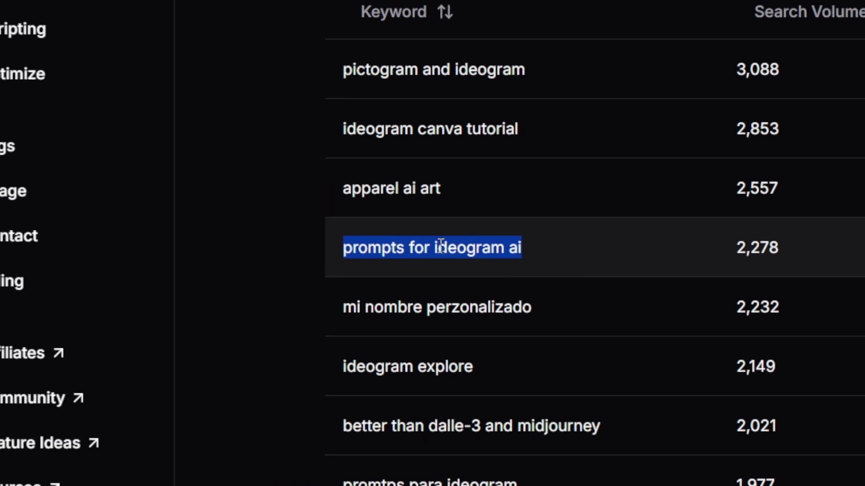
Step: Copy the YouTube channel page's web address
{"action": "right_click", "coordinate": [435, 245]}
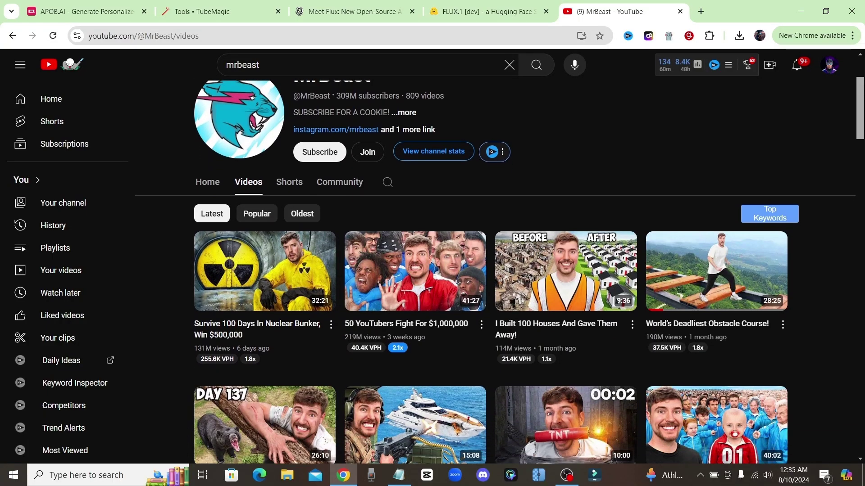
{"action": "scroll", "coordinate": [210, 62], "scroll_direction": "down", "scroll_amount": 4}
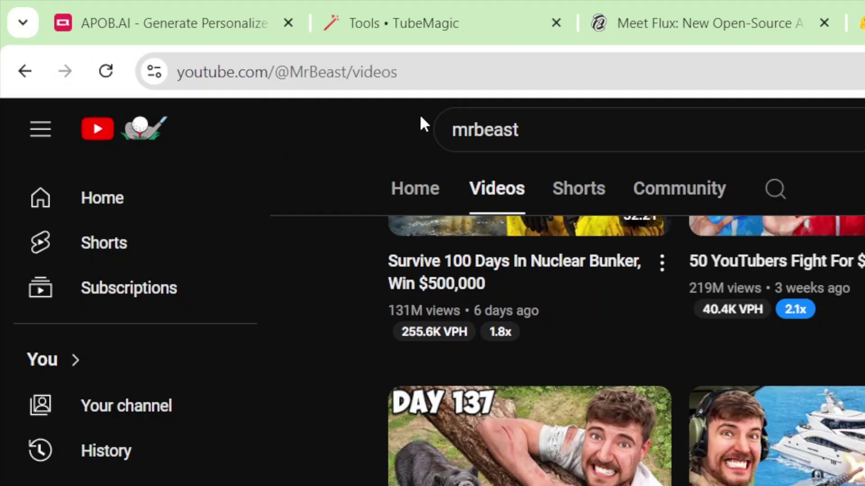
{"action": "left_click", "coordinate": [180, 72]}
{"action": "key", "text": "ctrl+c"}
{"action": "right_click", "coordinate": [222, 81]}
{"action": "left_click", "coordinate": [342, 284]}
Step: Paste the channel address without '/videos' into Video Ideas' Channel Handle and generate an idea
{"action": "right_click", "coordinate": [437, 252]}
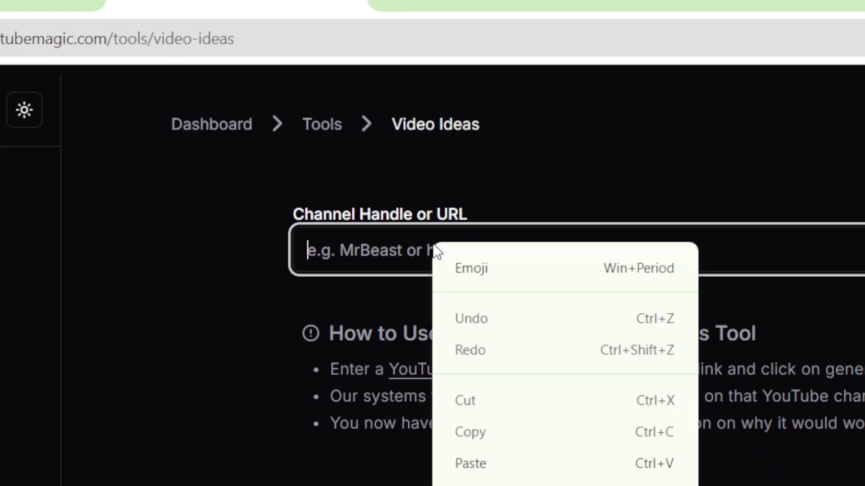
{"action": "left_click", "coordinate": [518, 464]}
{"action": "key", "text": "BackSpace"}
{"action": "key", "text": "BackSpace"}
{"action": "key", "text": "BackSpace"}
{"action": "key", "text": "BackSpace"}
{"action": "key", "text": "BackSpace"}
{"action": "key", "text": "BackSpace"}
{"action": "key", "text": "BackSpace"}
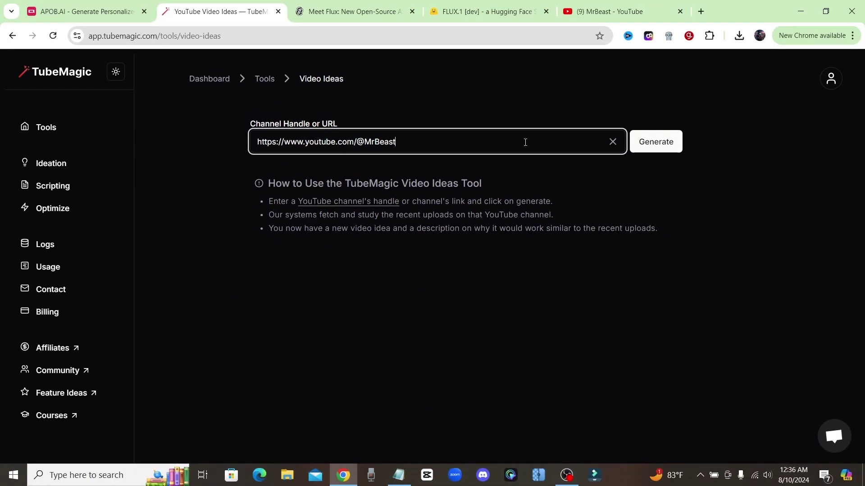
{"action": "left_click", "coordinate": [672, 144]}
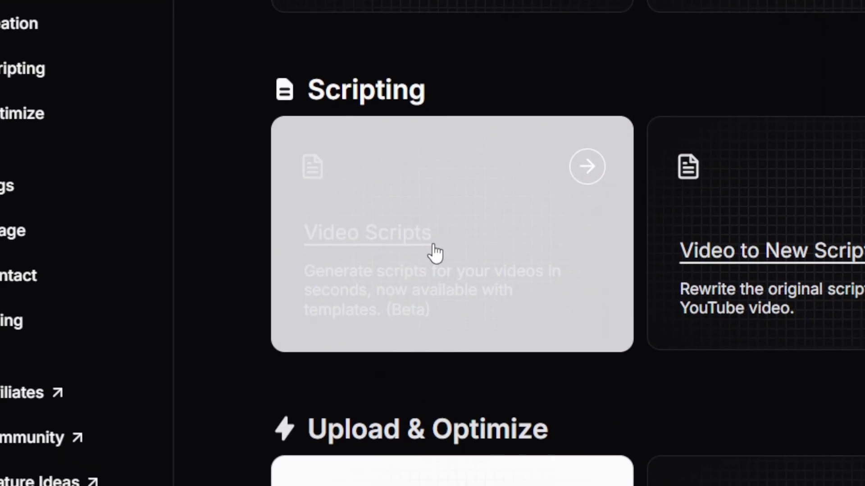
Step: Paste the ideogram ai prompts topic into the Script Writer's Write Context field
{"action": "left_click", "coordinate": [434, 252]}
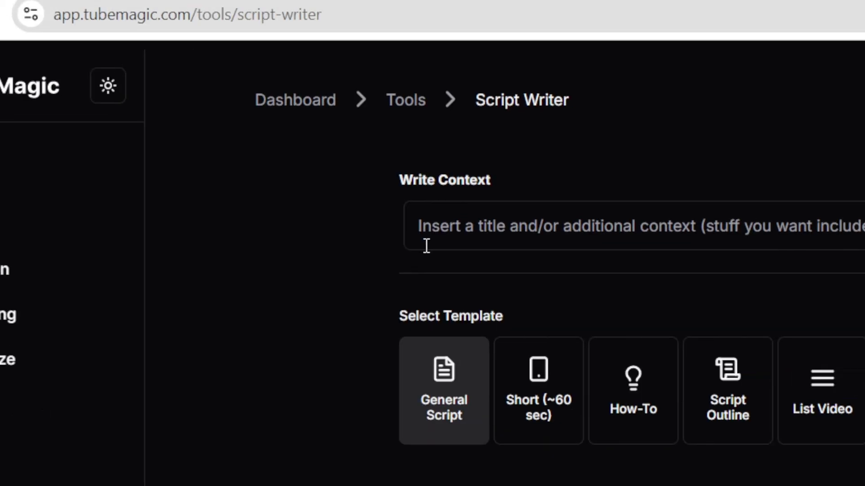
{"action": "left_click", "coordinate": [435, 244]}
{"action": "right_click", "coordinate": [433, 244]}
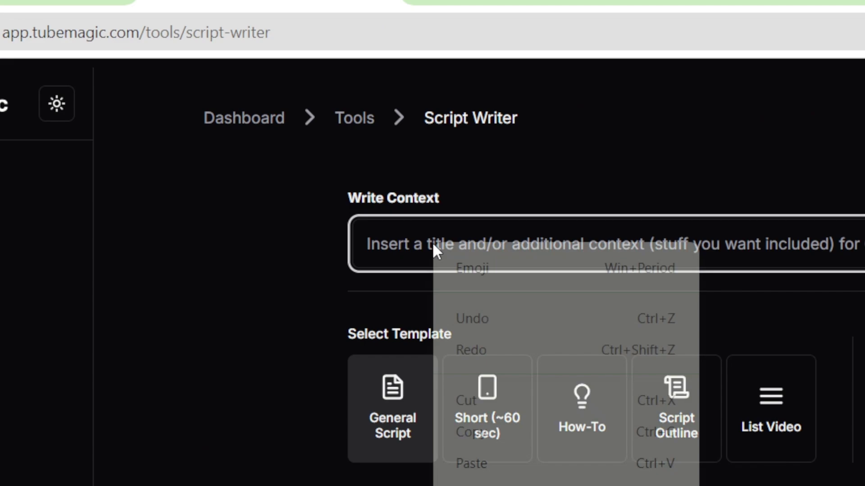
{"action": "left_click", "coordinate": [433, 244]}
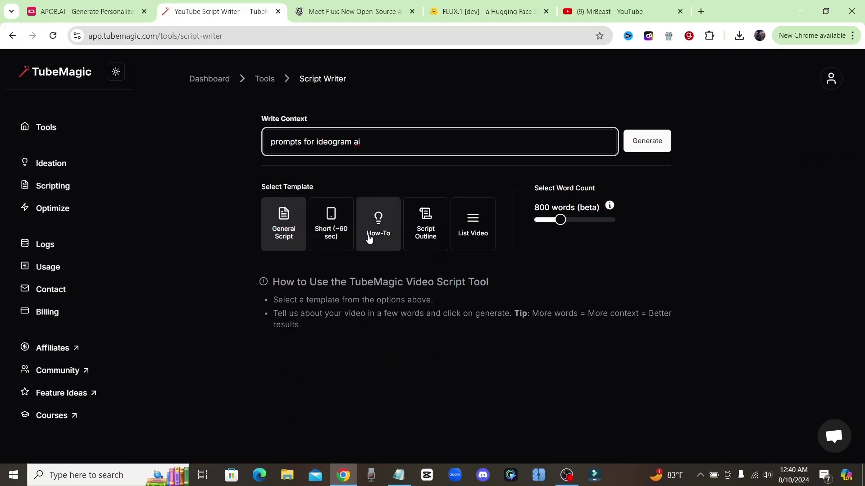
{"action": "type", "text": "1"}
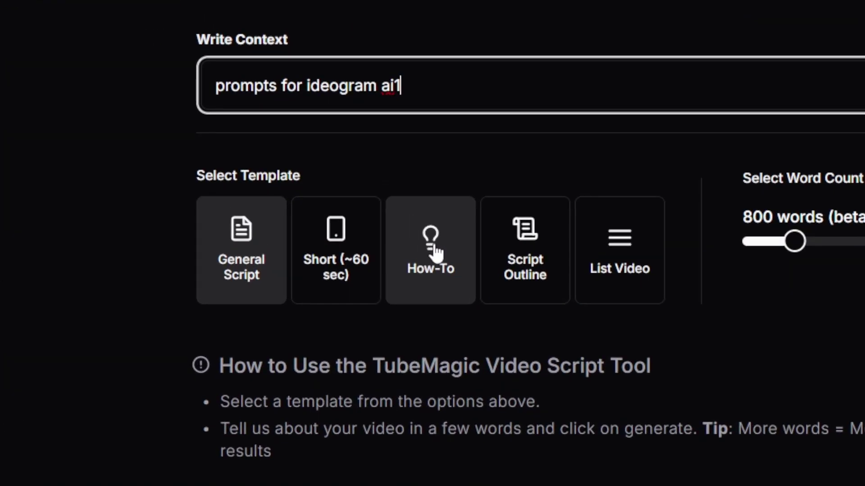
Step: Generate an 800-word How-To script and check its final 808-word count
{"action": "left_click", "coordinate": [434, 248]}
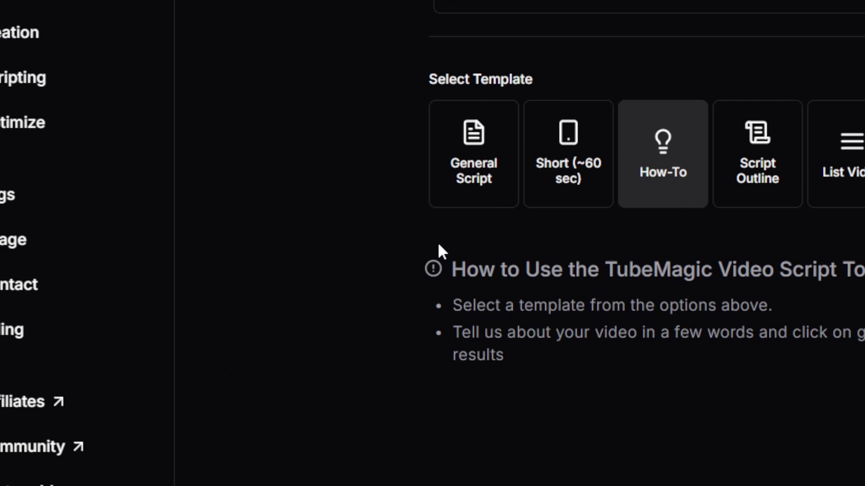
{"action": "left_click_drag", "start_coordinate": [448, 170], "coordinate": [451, 168]}
{"action": "left_click", "coordinate": [447, 249]}
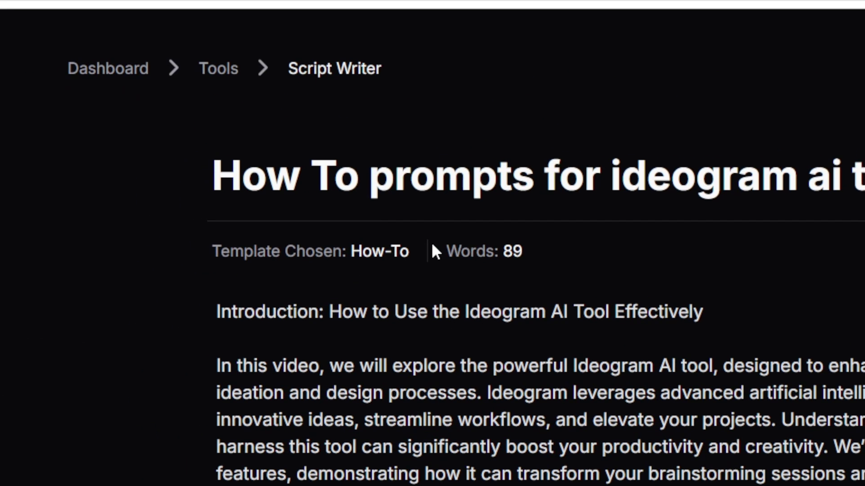
{"action": "triple_click", "coordinate": [435, 251]}
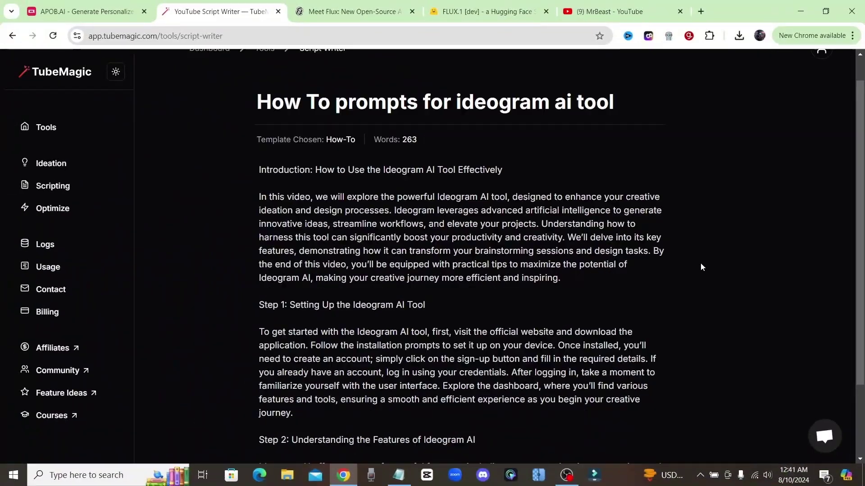
{"action": "scroll", "coordinate": [698, 261], "scroll_direction": "down", "scroll_amount": 3}
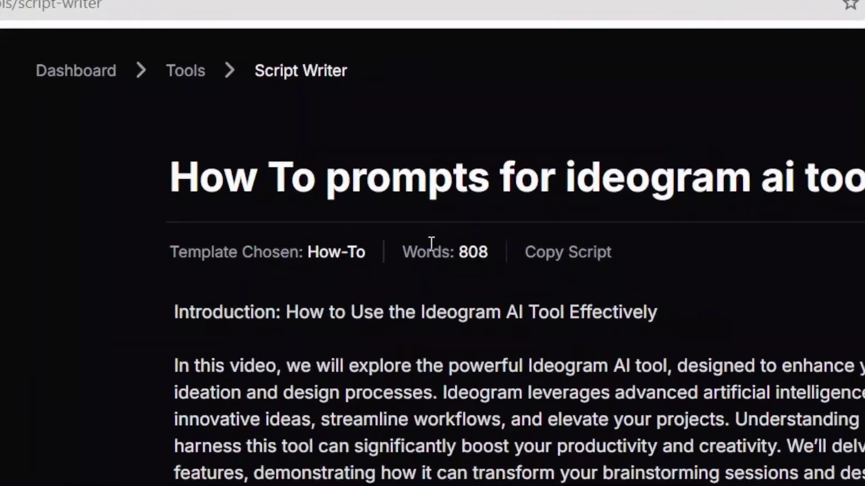
{"action": "left_click_drag", "start_coordinate": [452, 251], "coordinate": [540, 251]}
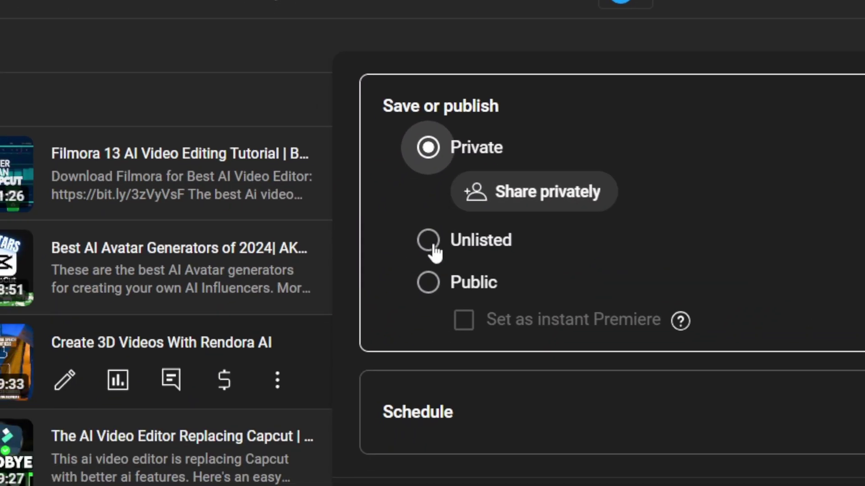
Step: Make the video Unlisted, generate Warp Uploads titles from its link, and select the first title
{"action": "left_click", "coordinate": [432, 249]}
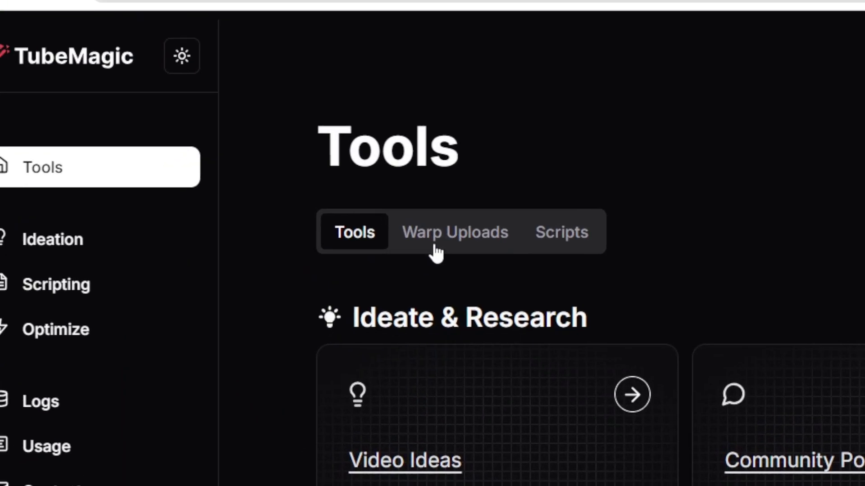
{"action": "left_click", "coordinate": [310, 199]}
{"action": "right_click", "coordinate": [377, 258]}
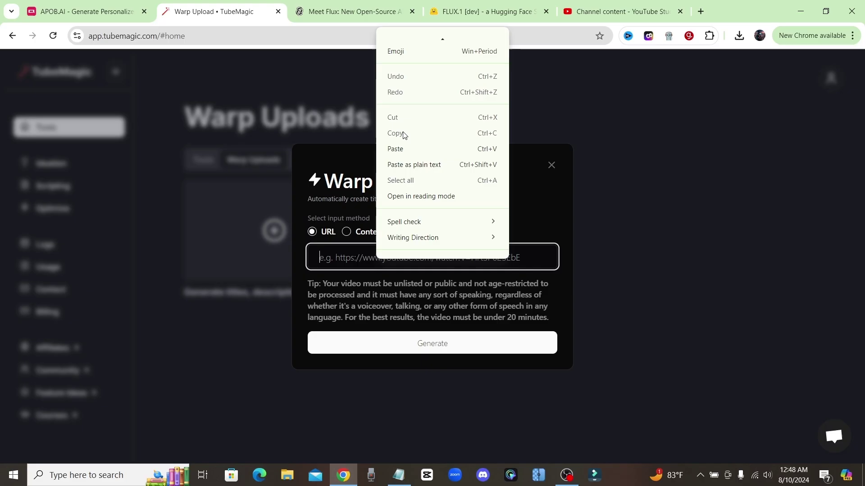
{"action": "left_click", "coordinate": [401, 137]}
{"action": "left_click", "coordinate": [435, 252]}
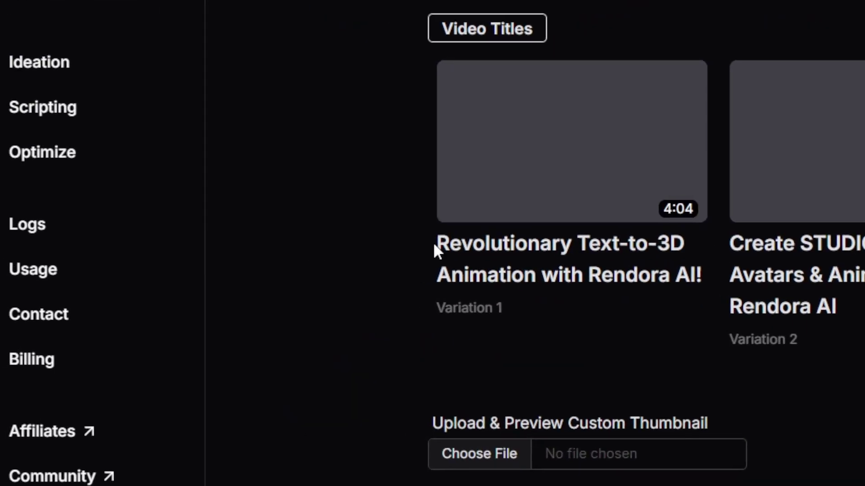
{"action": "left_click_drag", "start_coordinate": [437, 243], "coordinate": [461, 259]}
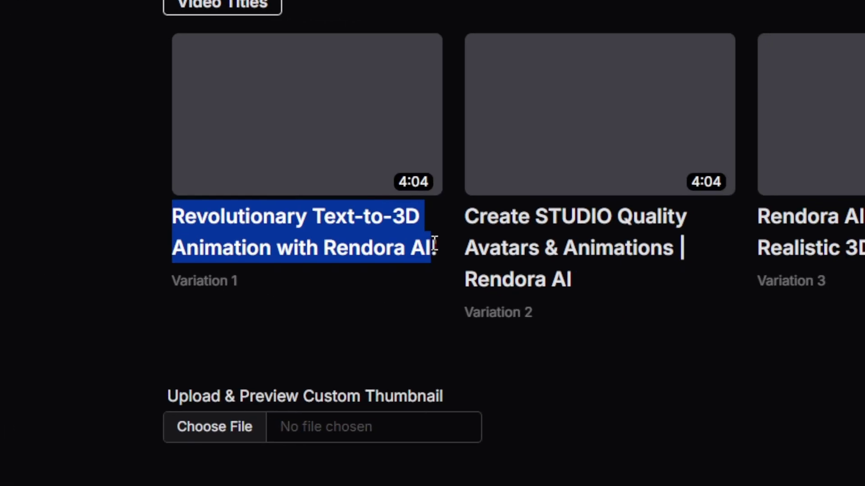
{"action": "left_click_drag", "start_coordinate": [355, 240], "coordinate": [704, 285]}
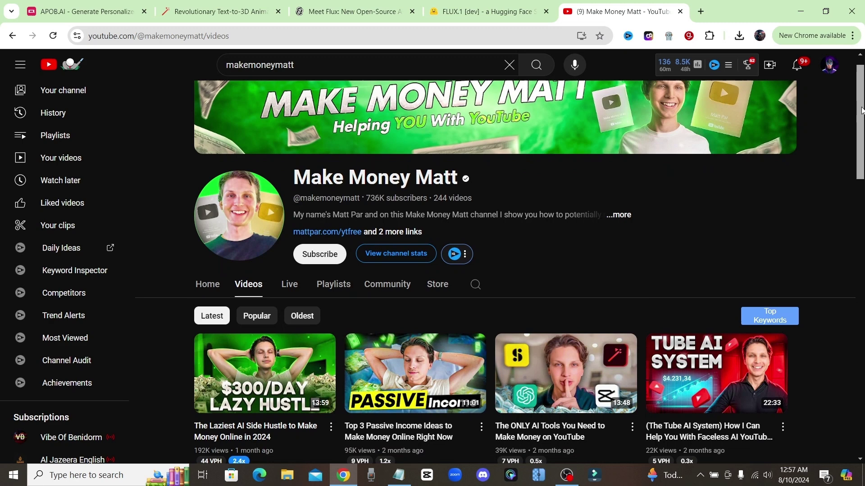
{"action": "scroll", "coordinate": [861, 134], "scroll_direction": "down", "scroll_amount": 5}
{"action": "scroll", "coordinate": [861, 134], "scroll_direction": "down", "scroll_amount": 3}
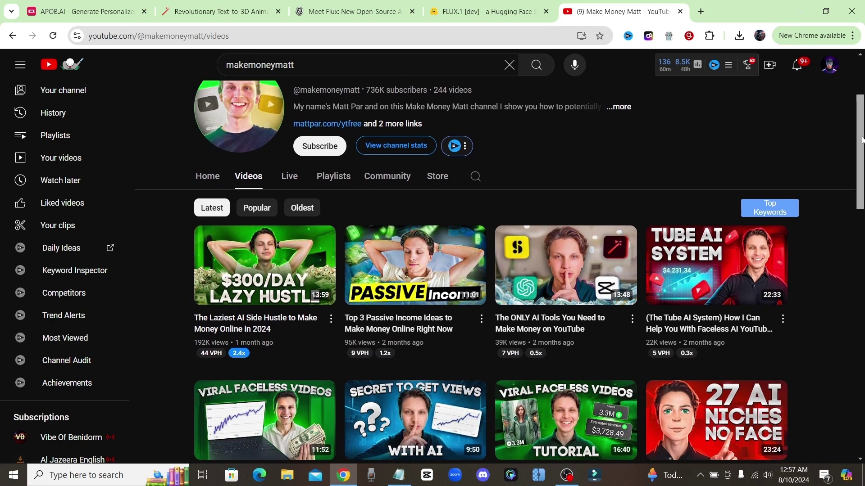
{"action": "scroll", "coordinate": [496, 288], "scroll_direction": "down", "scroll_amount": 3}
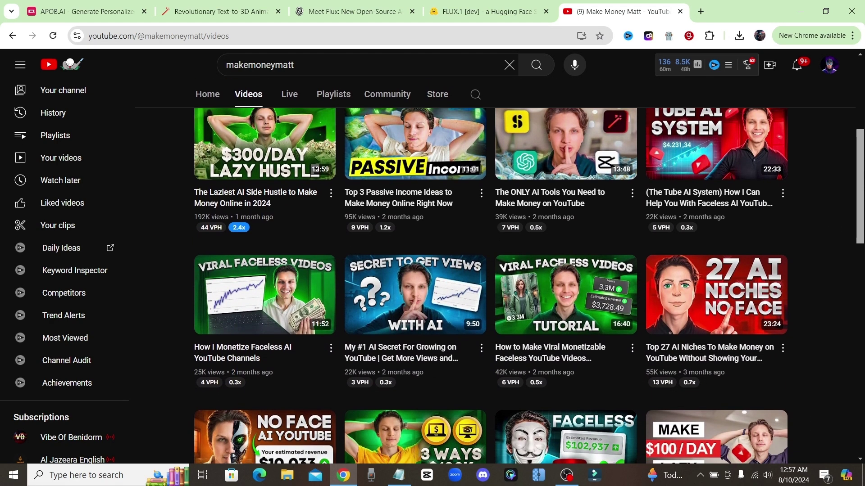
{"action": "scroll", "coordinate": [496, 288], "scroll_direction": "down", "scroll_amount": 3}
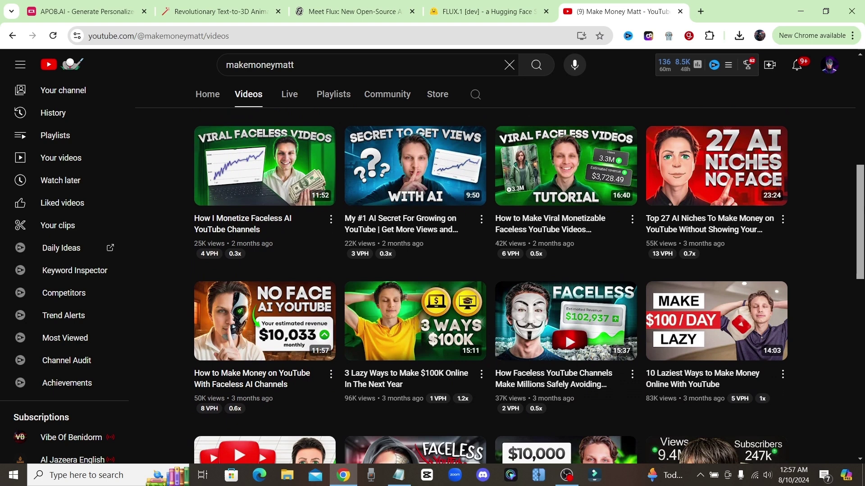
{"action": "scroll", "coordinate": [495, 289], "scroll_direction": "down", "scroll_amount": 3}
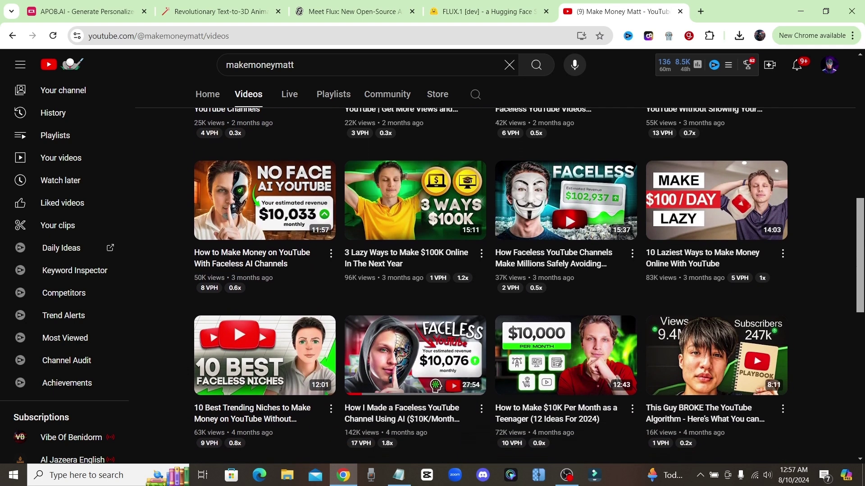
{"action": "scroll", "coordinate": [495, 288], "scroll_direction": "down", "scroll_amount": 3}
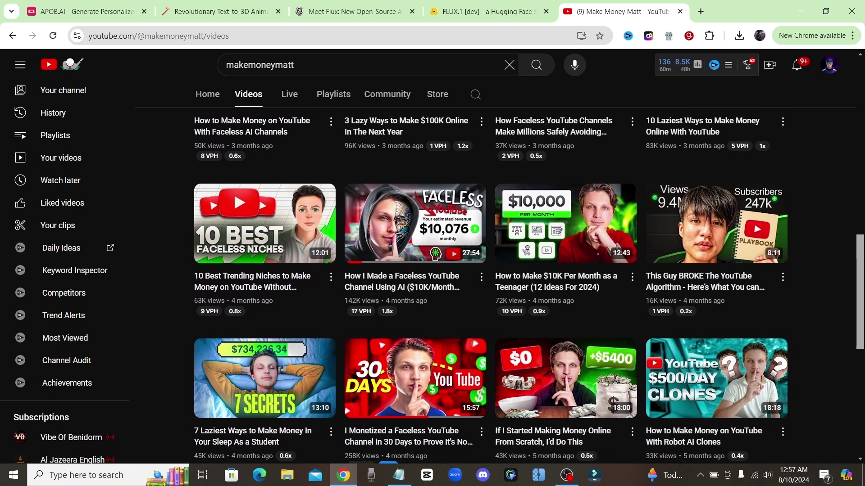
{"action": "scroll", "coordinate": [496, 288], "scroll_direction": "down", "scroll_amount": 5}
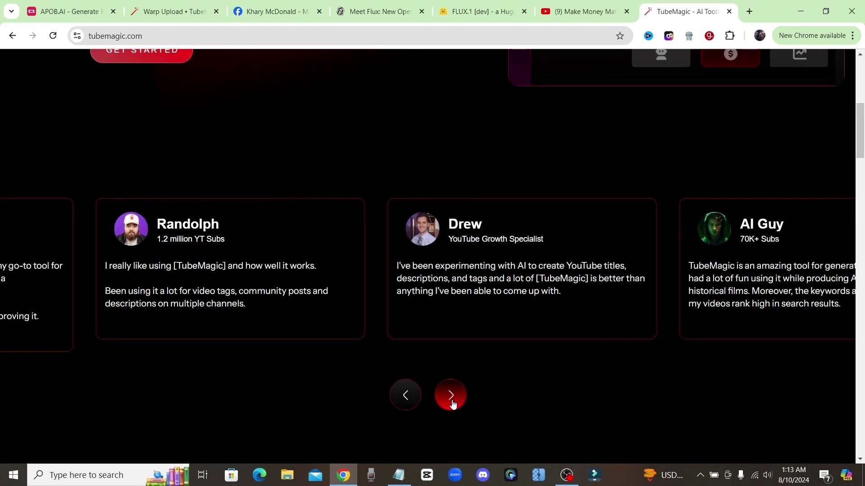
Step: Advance the TubeMagic testimonial carousel seven times through more creator reviews
{"action": "left_click", "coordinate": [451, 396]}
{"action": "left_click", "coordinate": [450, 395]}
{"action": "left_click", "coordinate": [450, 396]}
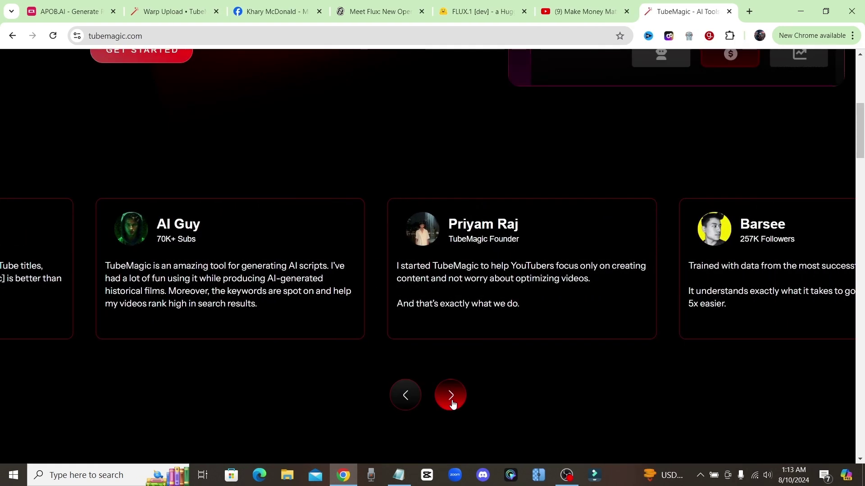
{"action": "left_click", "coordinate": [450, 396]}
{"action": "left_click", "coordinate": [450, 395]}
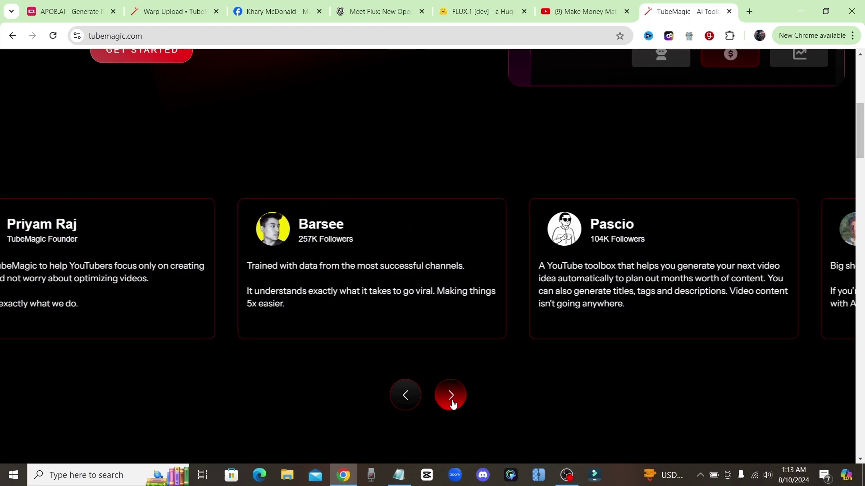
{"action": "left_click", "coordinate": [451, 396]}
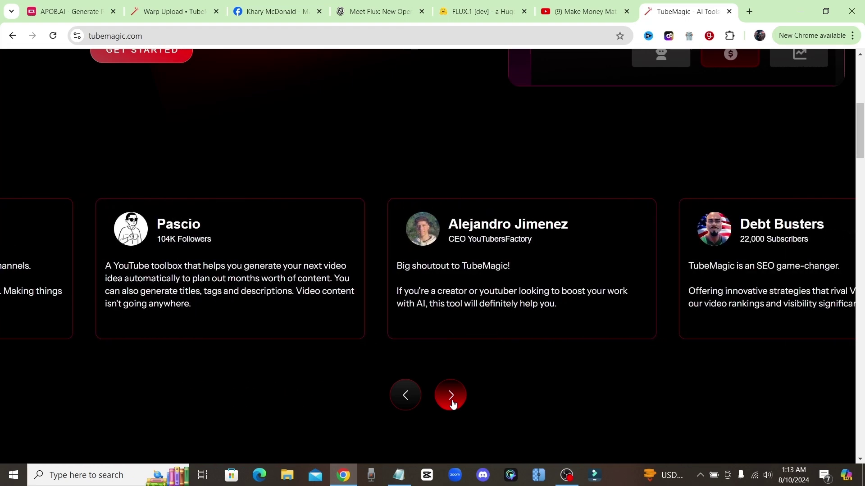
{"action": "left_click", "coordinate": [452, 397]}
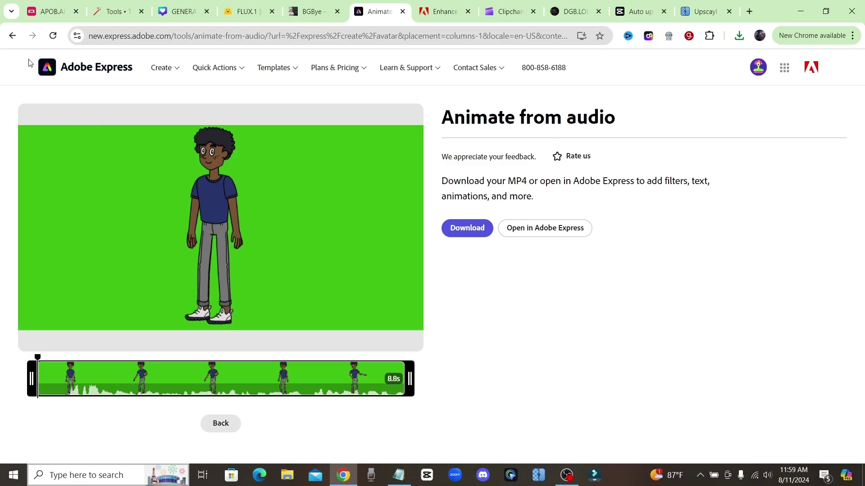
Step: Play the animated character clip, then go back to the editor and scroll the Character grid
{"action": "left_click", "coordinate": [222, 232]}
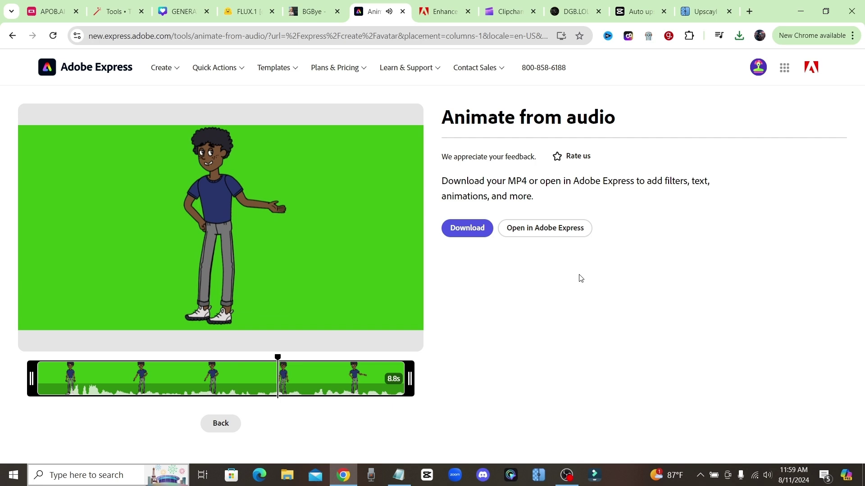
{"action": "left_click", "coordinate": [221, 423]}
{"action": "scroll", "coordinate": [664, 290], "scroll_direction": "down", "scroll_amount": 15}
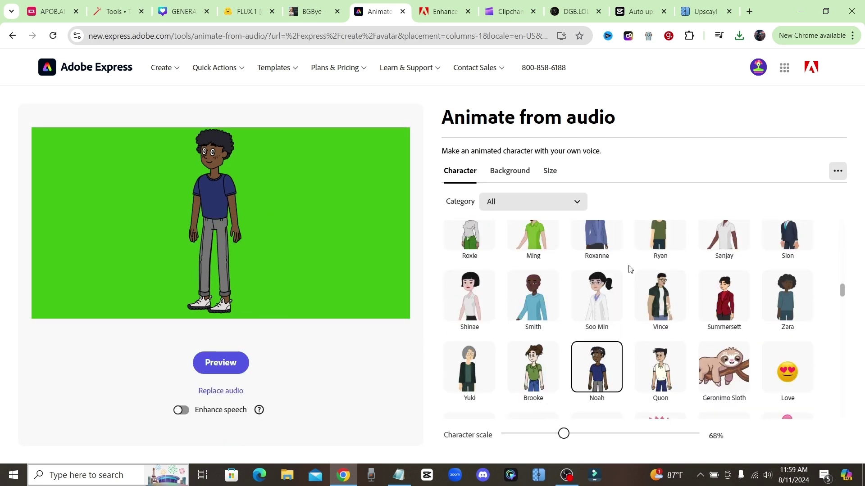
{"action": "scroll", "coordinate": [629, 269], "scroll_direction": "down", "scroll_amount": 15}
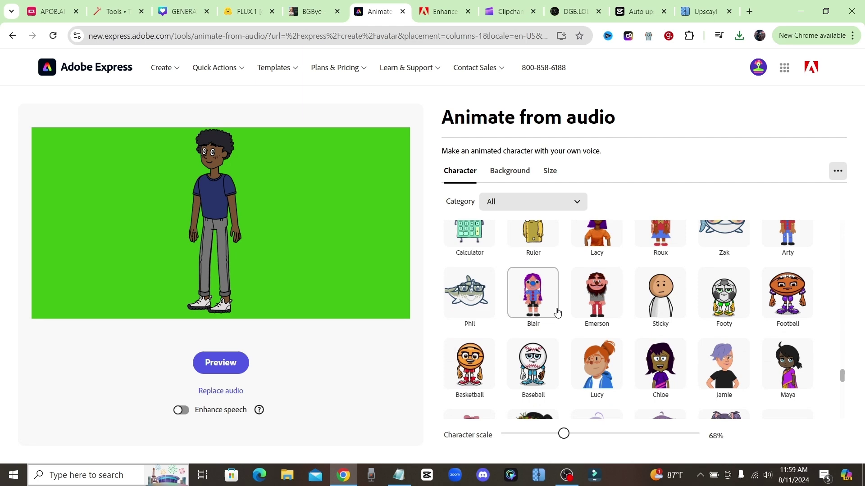
{"action": "scroll", "coordinate": [557, 312], "scroll_direction": "down", "scroll_amount": 15}
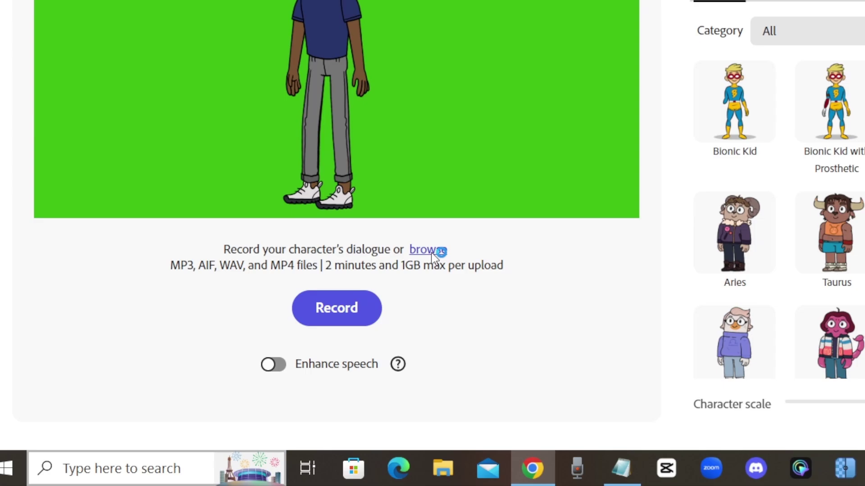
Step: Record new dialogue for an 8.5-second character animation, play it, then go to Adobe Podcast Enhance
{"action": "left_click", "coordinate": [434, 251]}
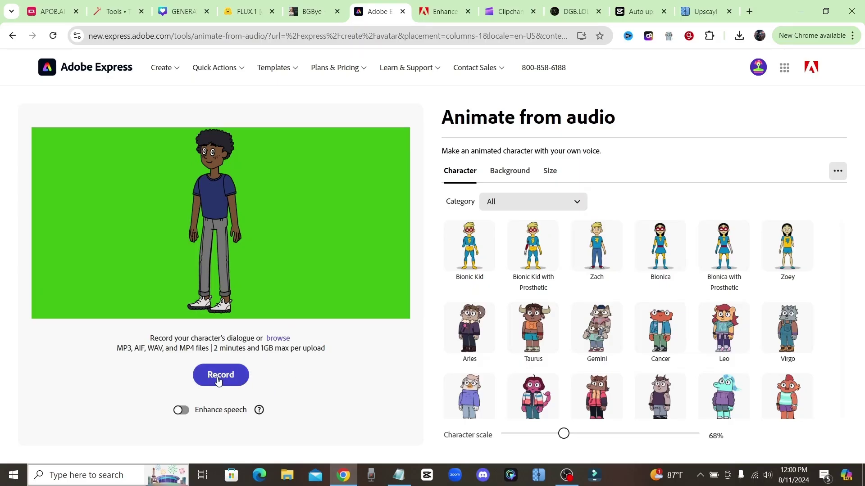
{"action": "left_click", "coordinate": [239, 382]}
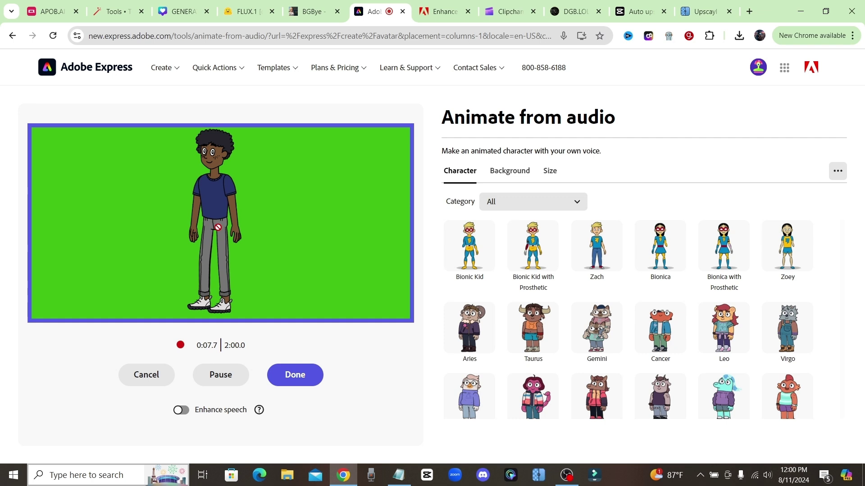
{"action": "left_click", "coordinate": [291, 377]}
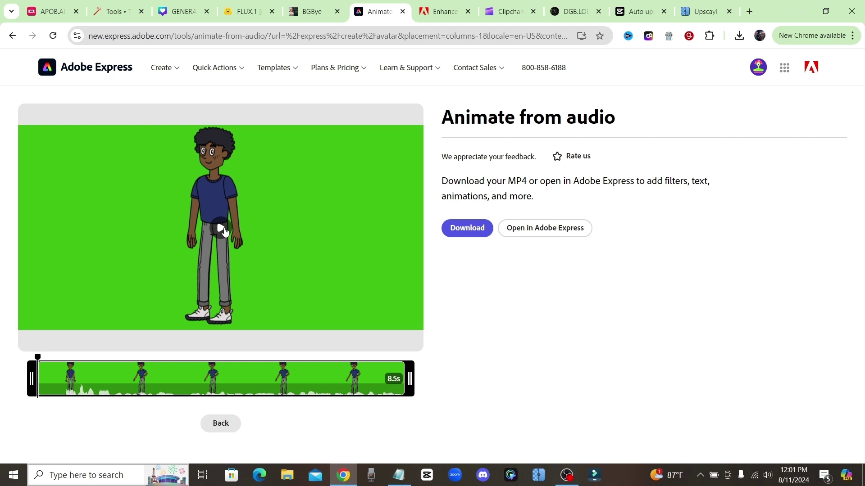
{"action": "left_click", "coordinate": [221, 228]}
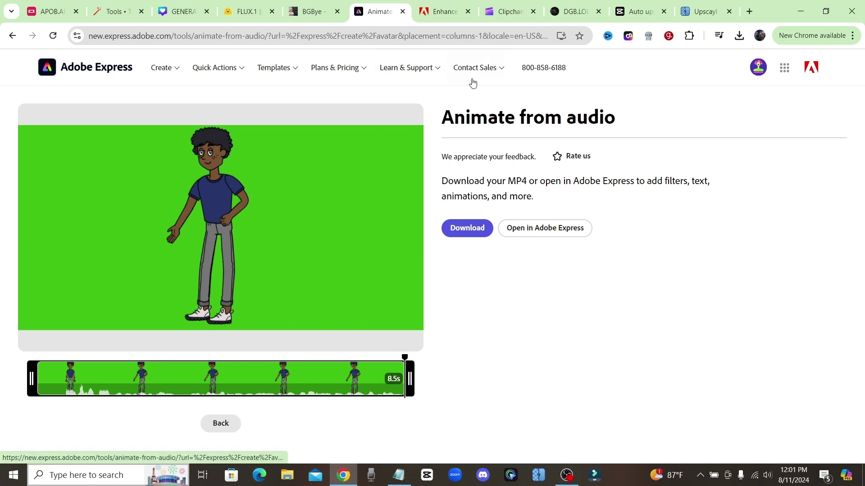
{"action": "left_click", "coordinate": [441, 10]}
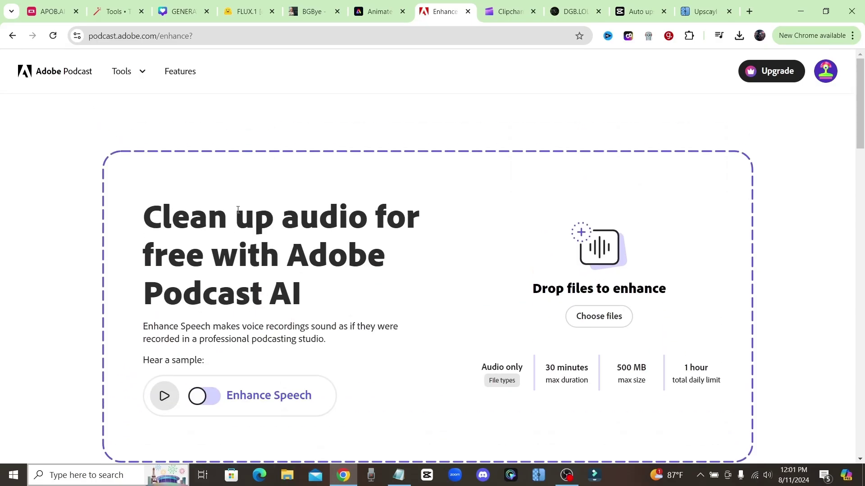
Step: Play the Adobe Podcast speech sample, comparing Enhance Speech on and off, and stop with enhancement on
{"action": "scroll", "coordinate": [263, 218], "scroll_direction": "down", "scroll_amount": 1}
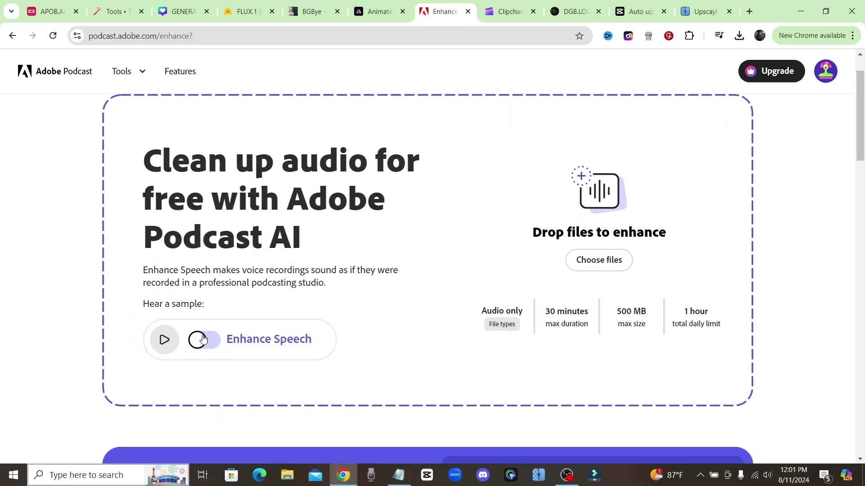
{"action": "left_click", "coordinate": [165, 340]}
{"action": "left_click", "coordinate": [204, 346]}
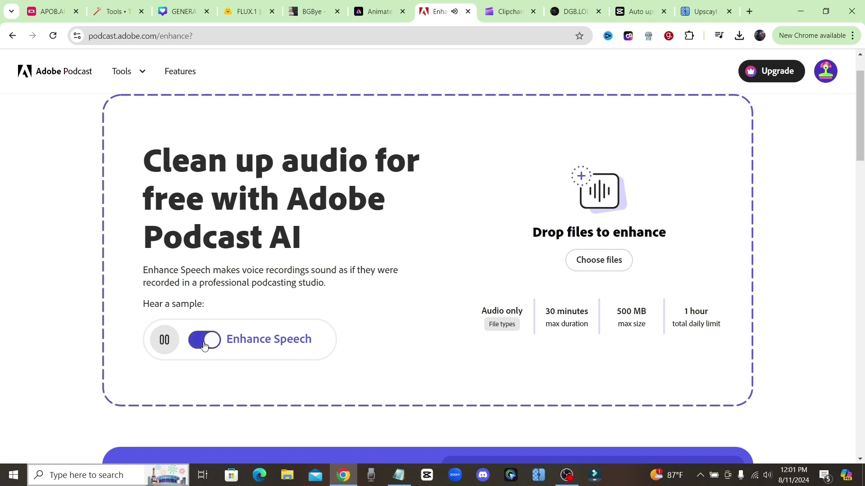
{"action": "left_click", "coordinate": [204, 346]}
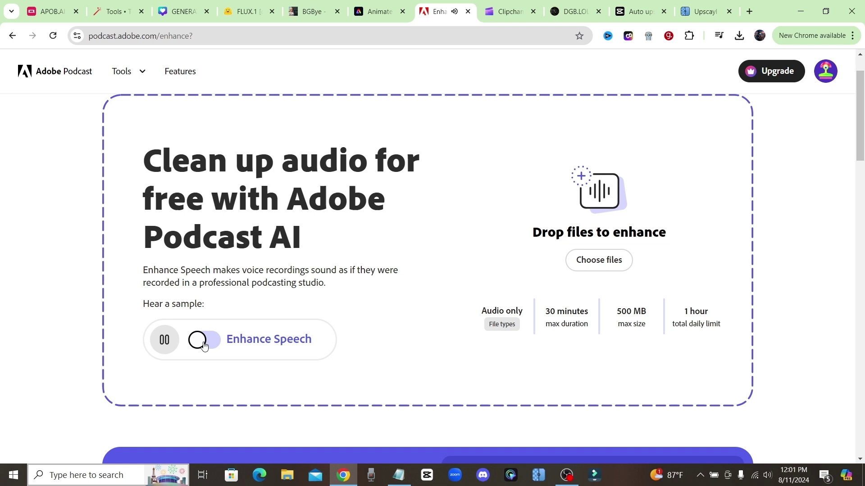
{"action": "left_click", "coordinate": [204, 346]}
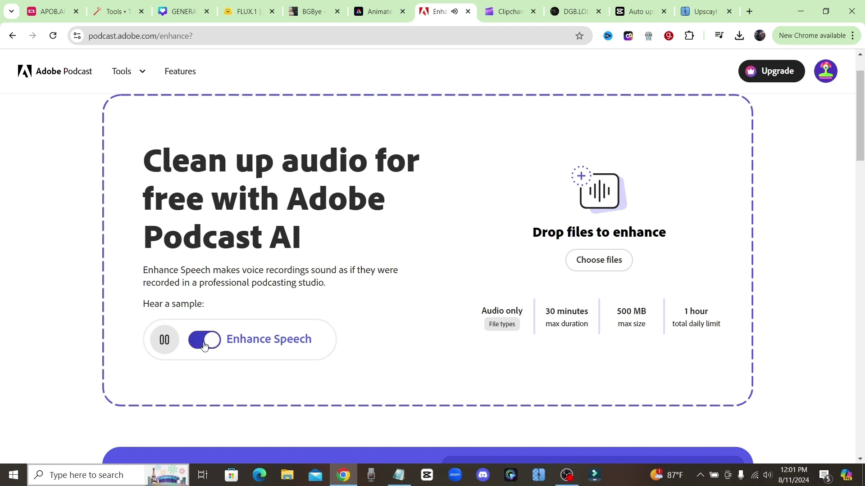
{"action": "left_click", "coordinate": [204, 346]}
{"action": "left_click", "coordinate": [204, 346]}
{"action": "left_click", "coordinate": [165, 342]}
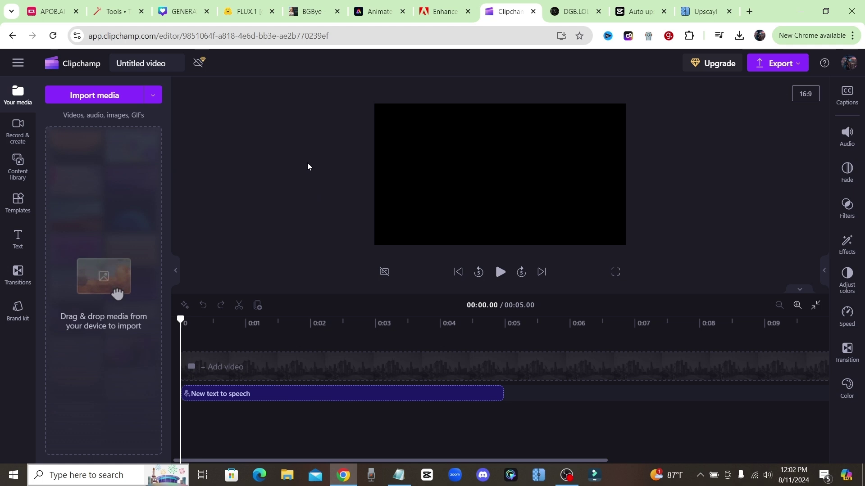
Step: Add a text-to-speech clip, keep English (United States), and preview the Ava Multilingual voice
{"action": "left_click", "coordinate": [18, 129]}
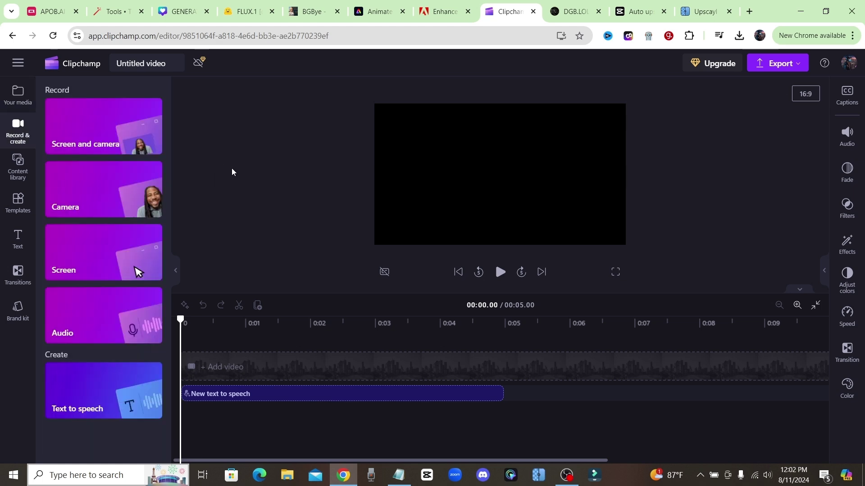
{"action": "left_click", "coordinate": [84, 403]}
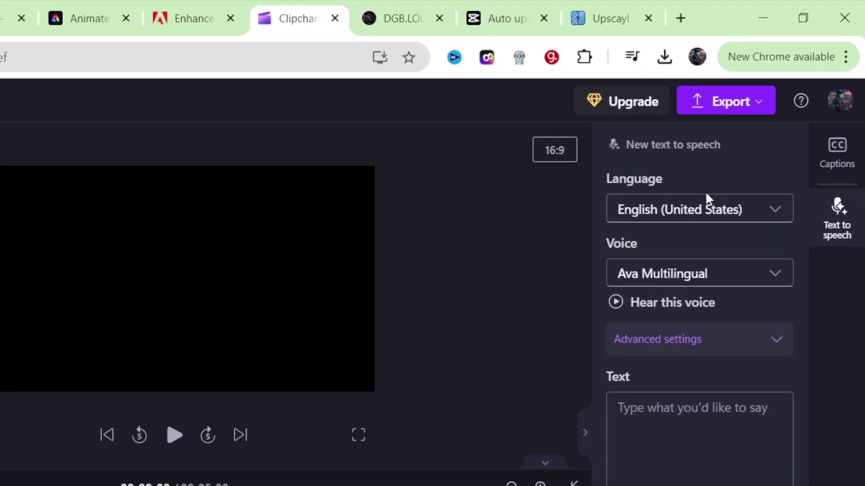
{"action": "left_click", "coordinate": [766, 129]}
{"action": "scroll", "coordinate": [741, 250], "scroll_direction": "down", "scroll_amount": 10}
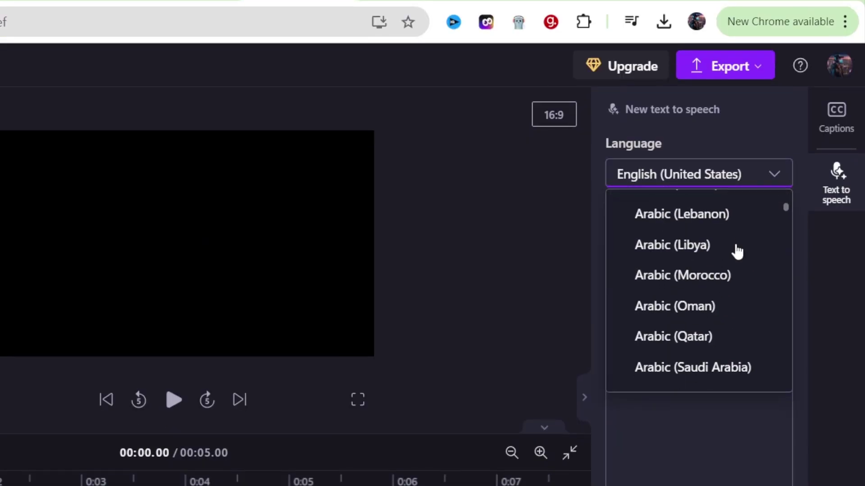
{"action": "scroll", "coordinate": [734, 247], "scroll_direction": "down", "scroll_amount": 5}
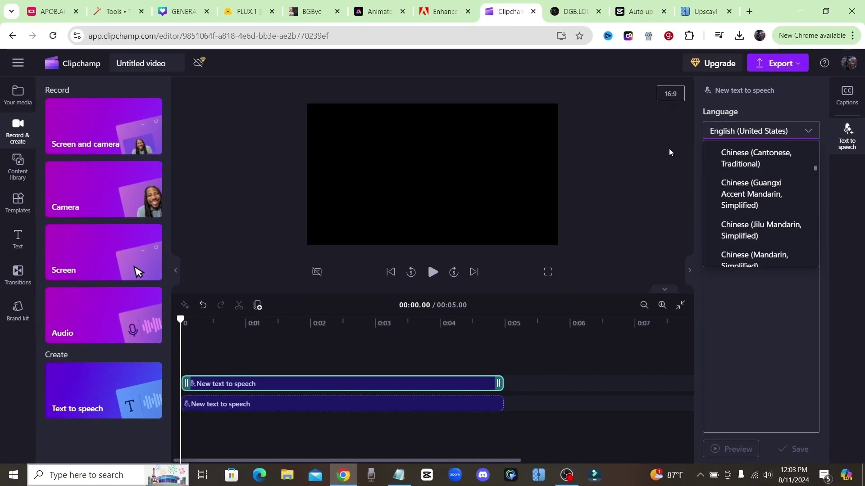
{"action": "left_click", "coordinate": [669, 148]}
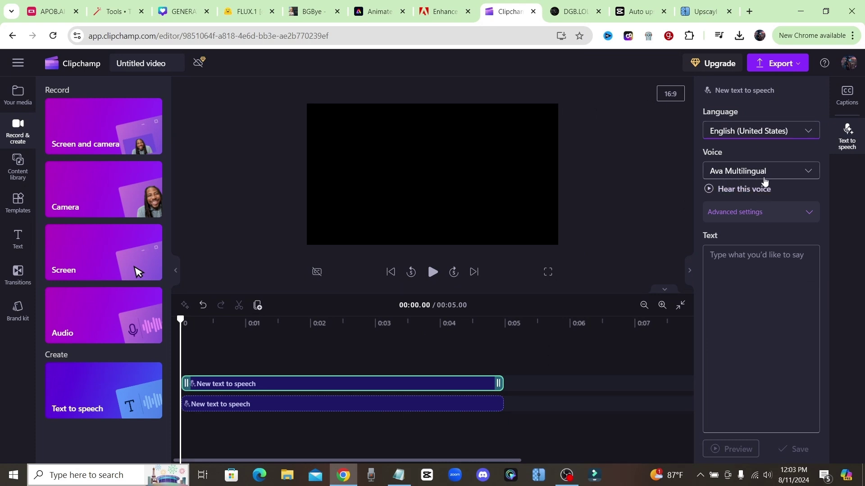
{"action": "left_click", "coordinate": [709, 189]}
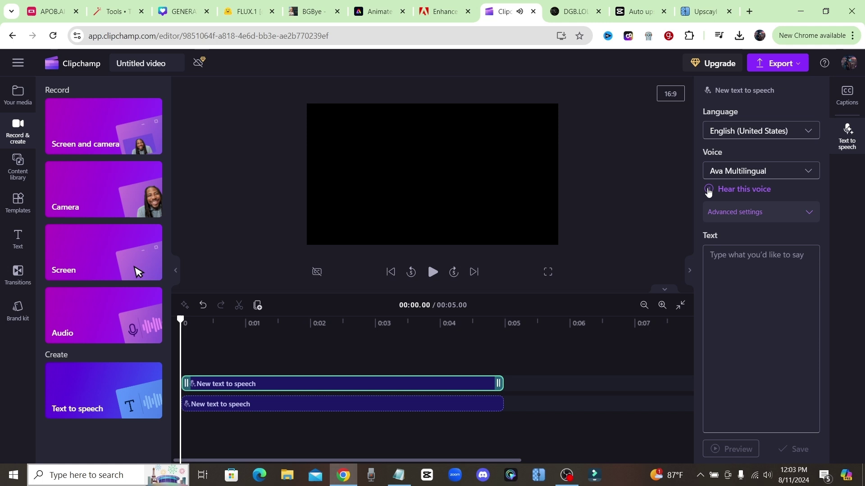
Step: In advanced settings, keep Default pitch and 1x pace, and choose the Aria voice
{"action": "left_click", "coordinate": [781, 213]}
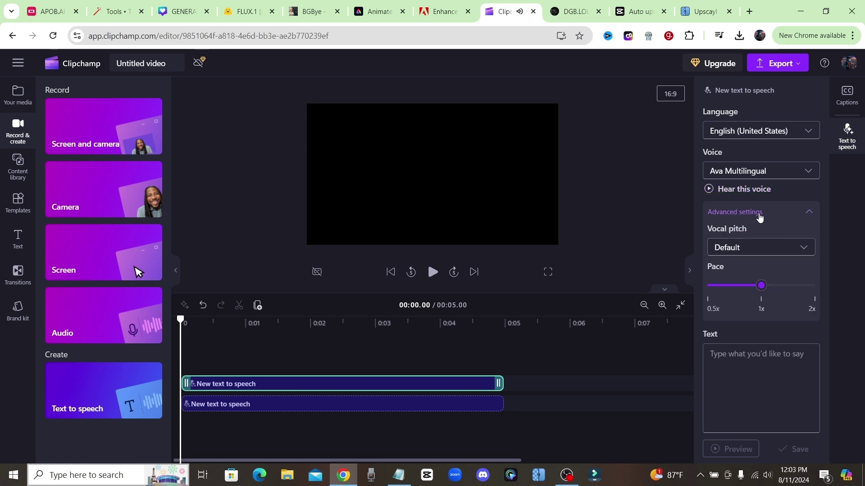
{"action": "left_click", "coordinate": [768, 252]}
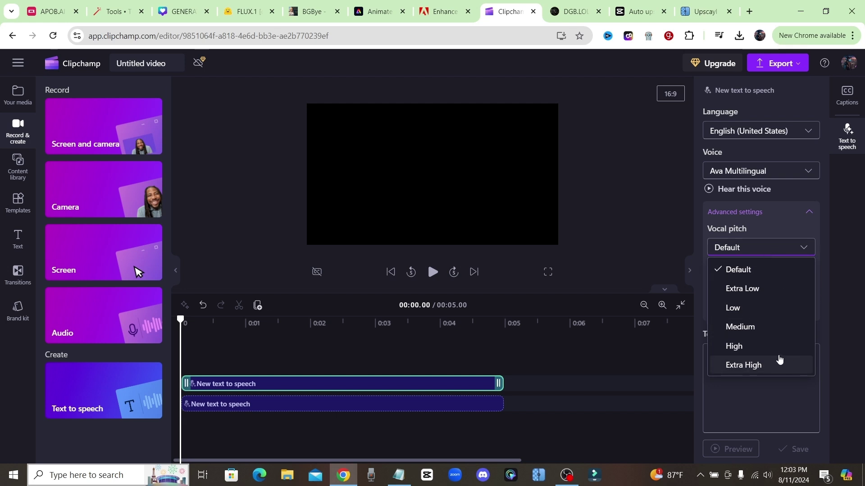
{"action": "left_click", "coordinate": [779, 220]}
{"action": "mouse_move", "coordinate": [761, 285]}
{"action": "left_mouse_down"}
{"action": "mouse_move", "coordinate": [716, 289]}
{"action": "mouse_move", "coordinate": [760, 288]}
{"action": "left_mouse_up"}
{"action": "left_click", "coordinate": [806, 171]}
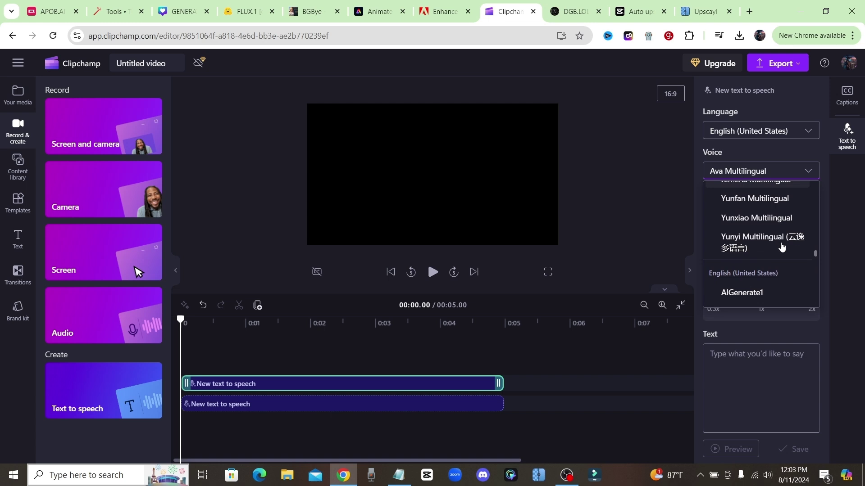
{"action": "scroll", "coordinate": [779, 247], "scroll_direction": "down", "scroll_amount": 3}
{"action": "left_click", "coordinate": [751, 236]}
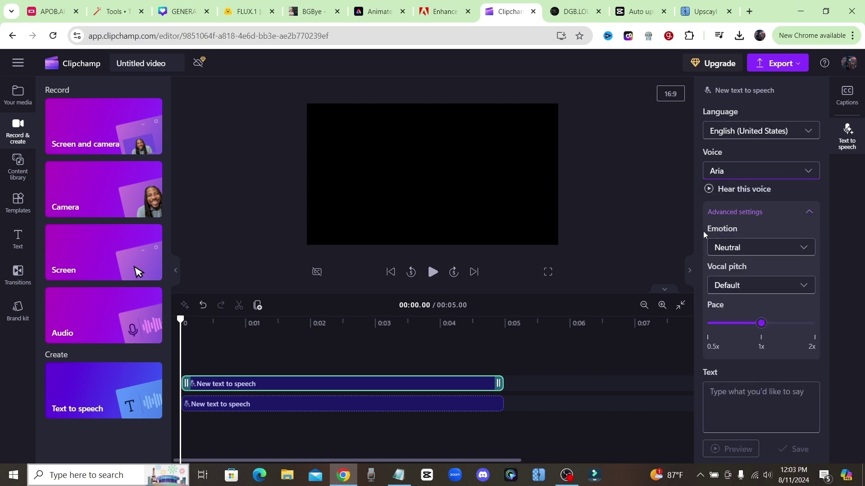
Step: Set Aria's emotion to Whispering, adjust the pace, preview the narration, and show export qualities
{"action": "left_click", "coordinate": [727, 249]}
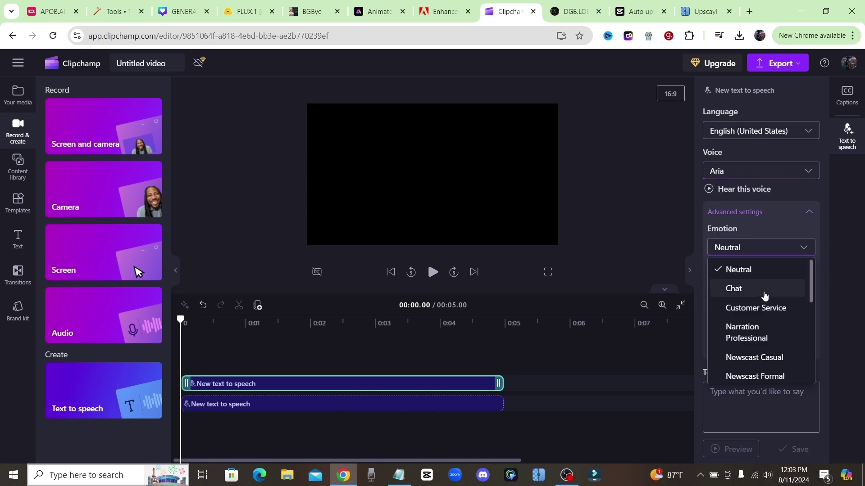
{"action": "scroll", "coordinate": [765, 293], "scroll_direction": "down", "scroll_amount": 3}
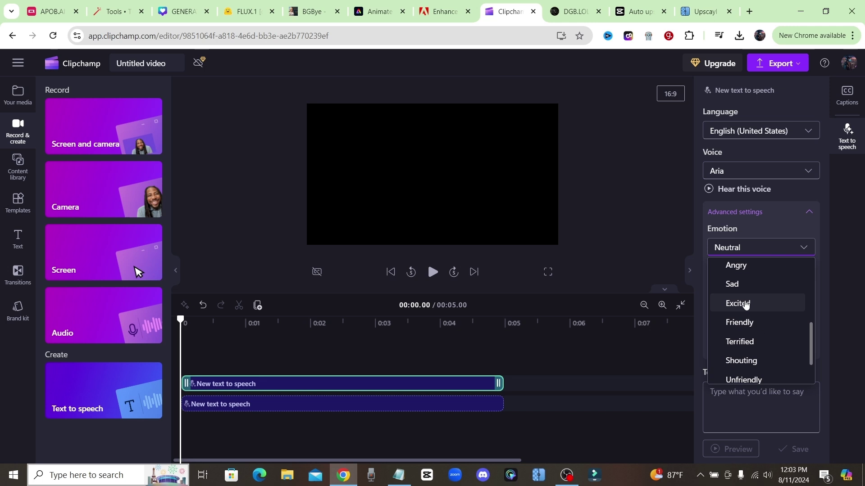
{"action": "left_click", "coordinate": [768, 310]}
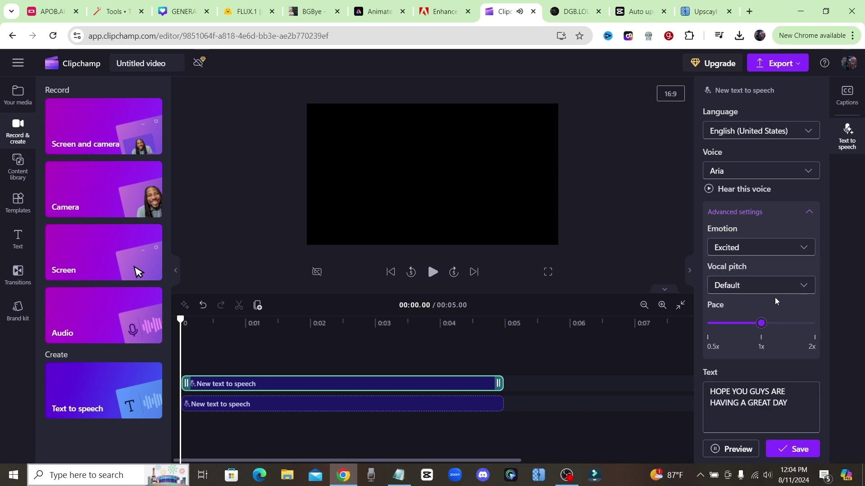
{"action": "left_click", "coordinate": [761, 247]}
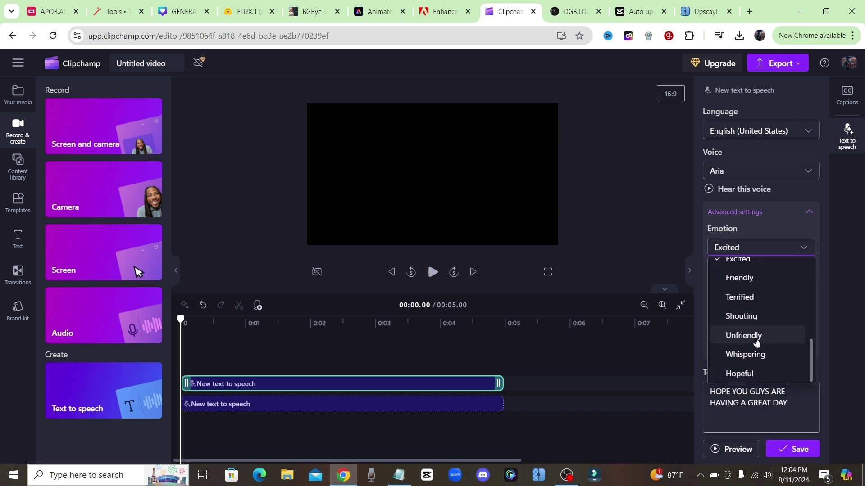
{"action": "left_click", "coordinate": [757, 352]}
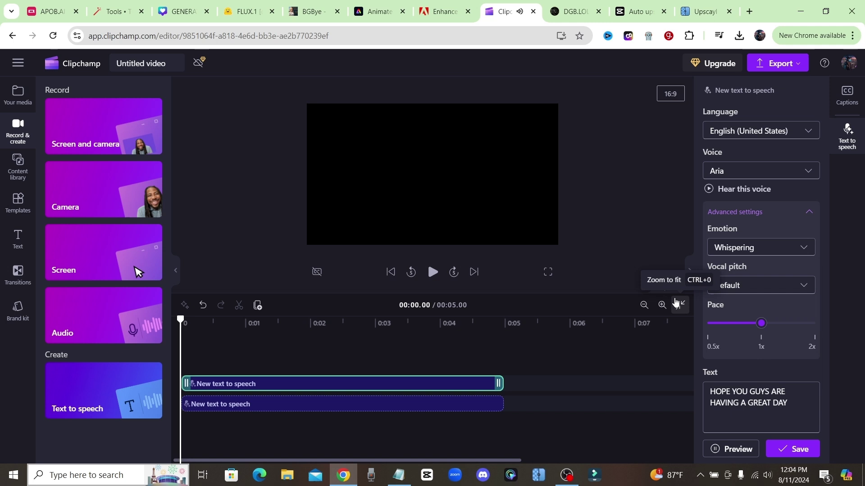
{"action": "left_click", "coordinate": [779, 324]}
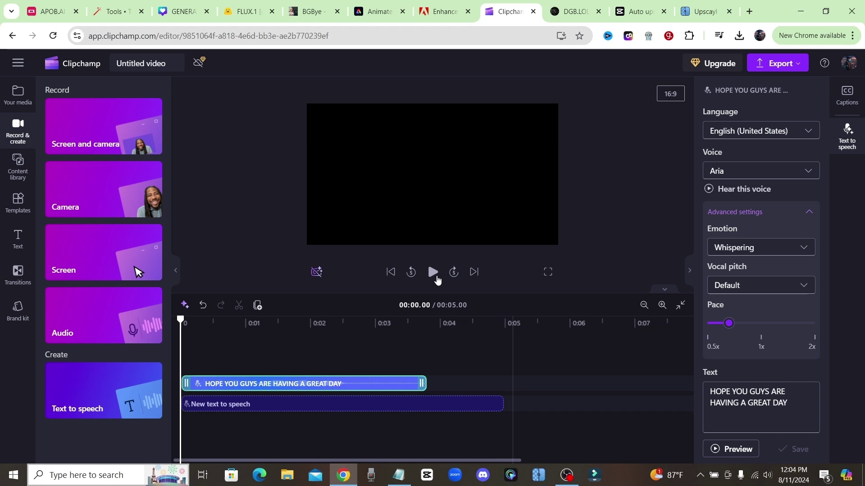
{"action": "left_click", "coordinate": [432, 272]}
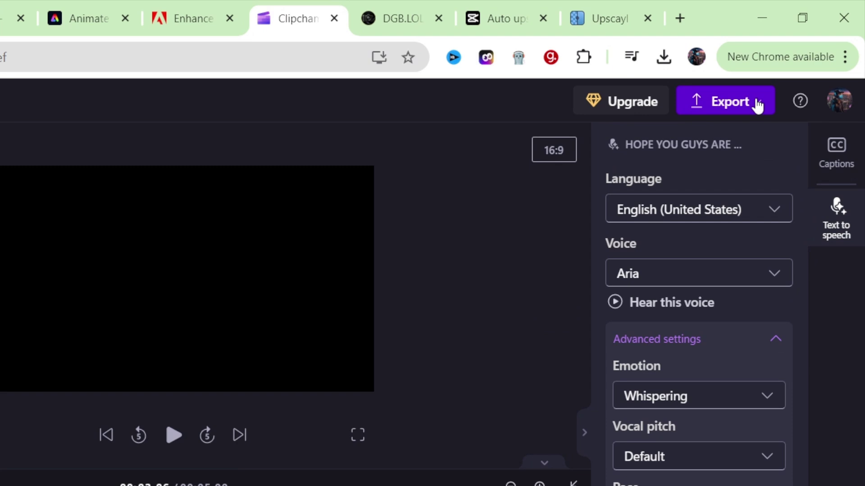
{"action": "left_click", "coordinate": [758, 105]}
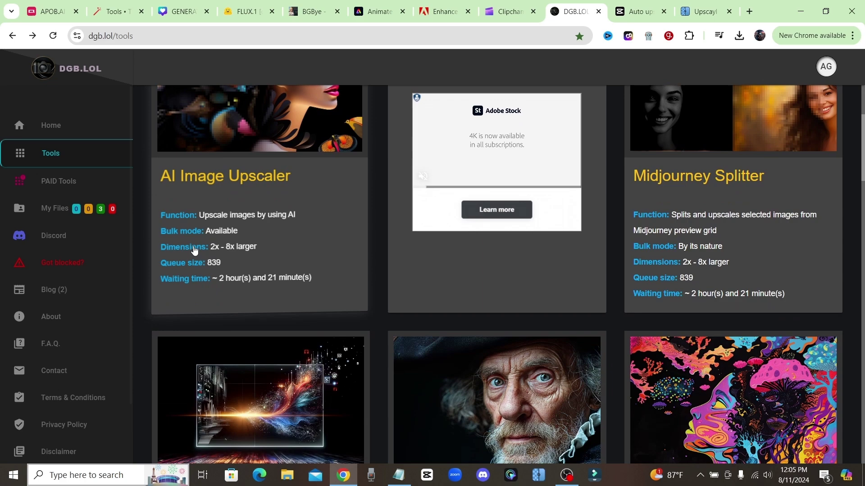
Step: Scroll the DGB.LOL tools catalogue down to Image Fixer and RGB to CMYK converter
{"action": "scroll", "coordinate": [194, 251], "scroll_direction": "up", "scroll_amount": 4}
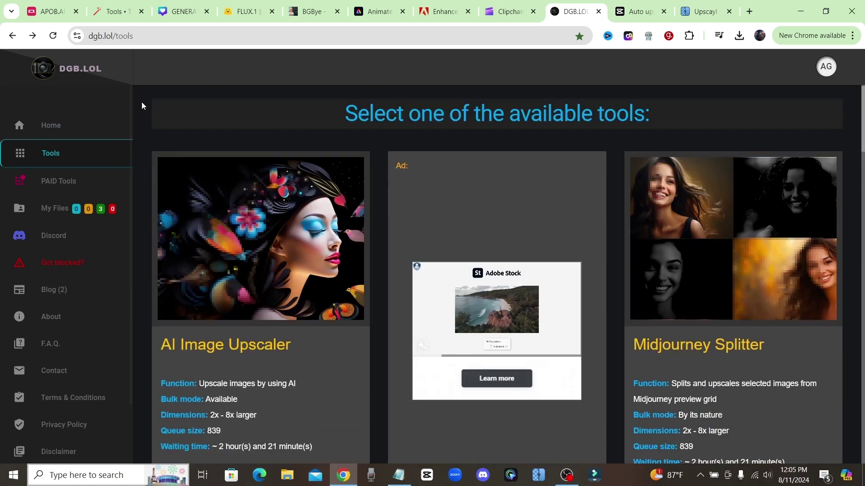
{"action": "scroll", "coordinate": [261, 206], "scroll_direction": "down", "scroll_amount": 5}
{"action": "scroll", "coordinate": [261, 206], "scroll_direction": "up", "scroll_amount": 5}
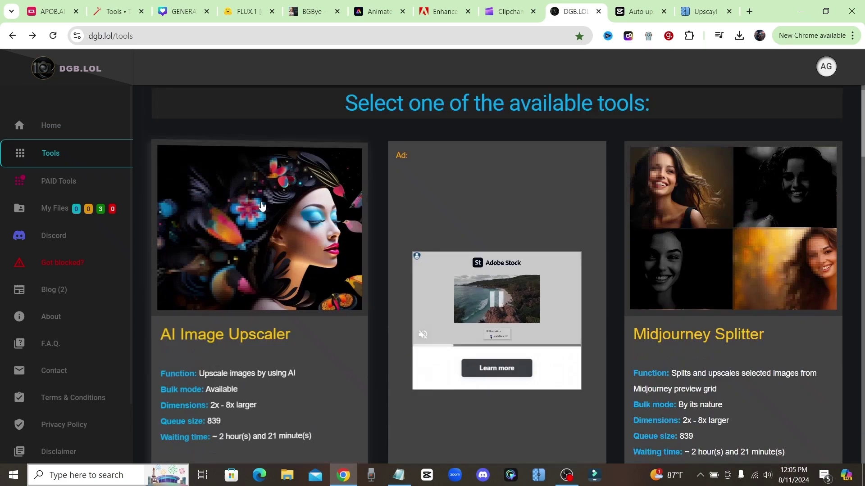
{"action": "scroll", "coordinate": [190, 289], "scroll_direction": "down", "scroll_amount": 1}
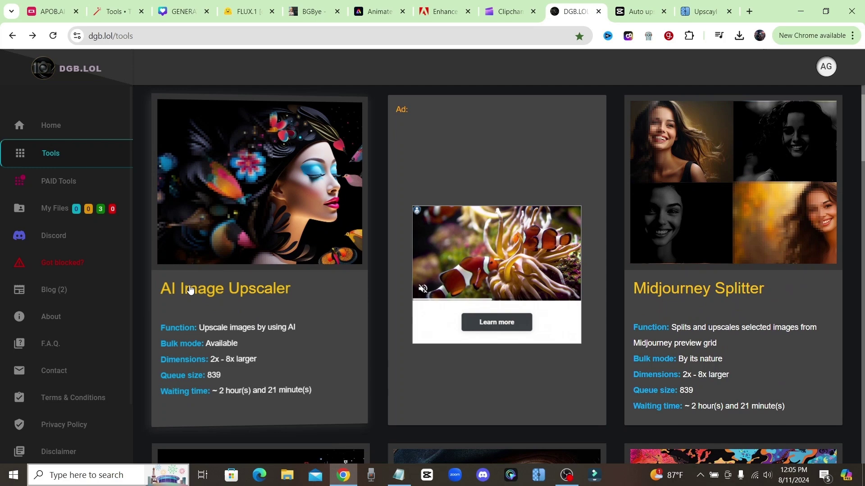
{"action": "scroll", "coordinate": [260, 293], "scroll_direction": "down", "scroll_amount": 8}
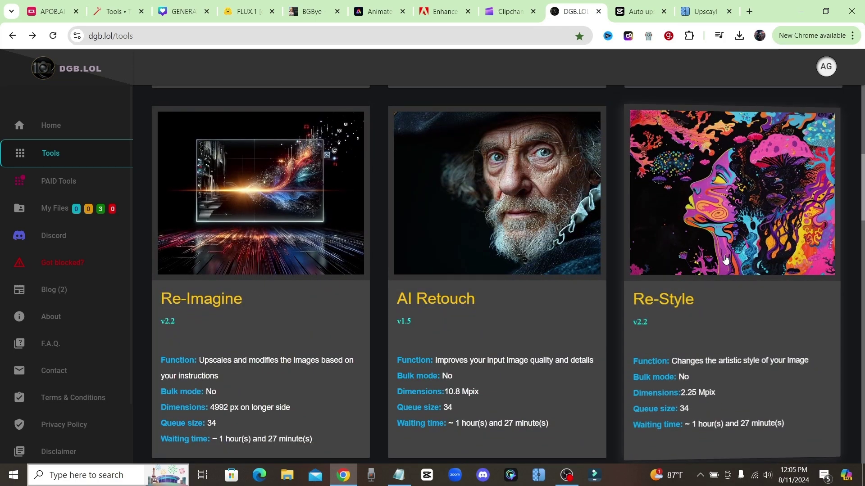
{"action": "scroll", "coordinate": [562, 222], "scroll_direction": "down", "scroll_amount": 3}
{"action": "scroll", "coordinate": [566, 270], "scroll_direction": "up", "scroll_amount": 3}
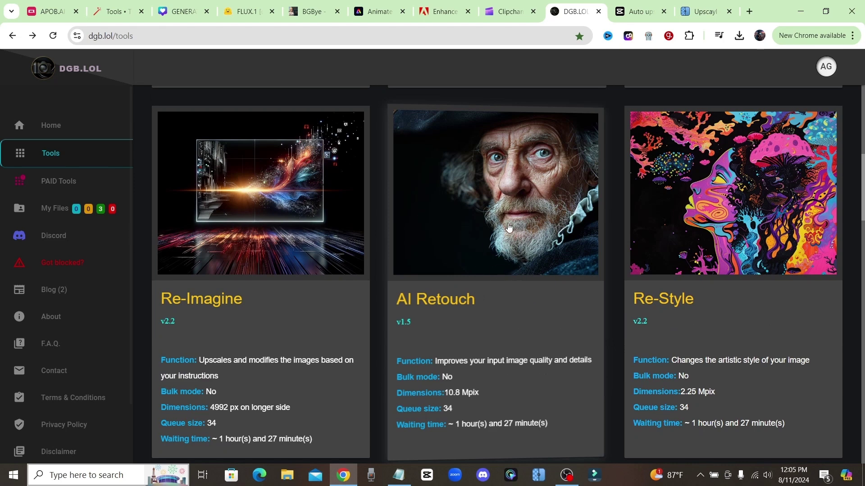
{"action": "scroll", "coordinate": [446, 277], "scroll_direction": "down", "scroll_amount": 2}
{"action": "scroll", "coordinate": [361, 262], "scroll_direction": "up", "scroll_amount": 2}
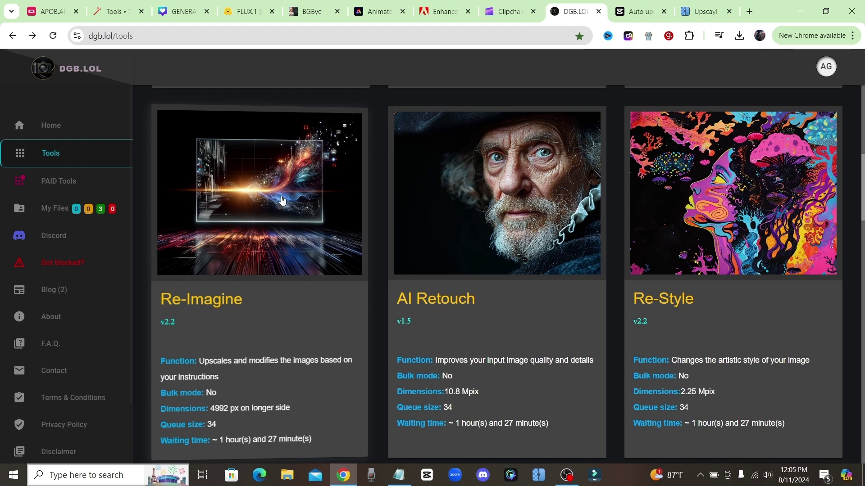
{"action": "scroll", "coordinate": [287, 243], "scroll_direction": "down", "scroll_amount": 6}
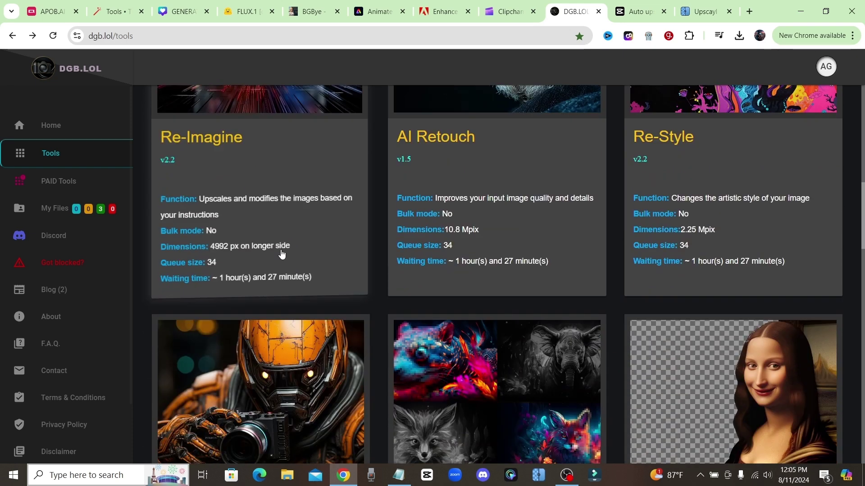
{"action": "scroll", "coordinate": [282, 252], "scroll_direction": "down", "scroll_amount": 1}
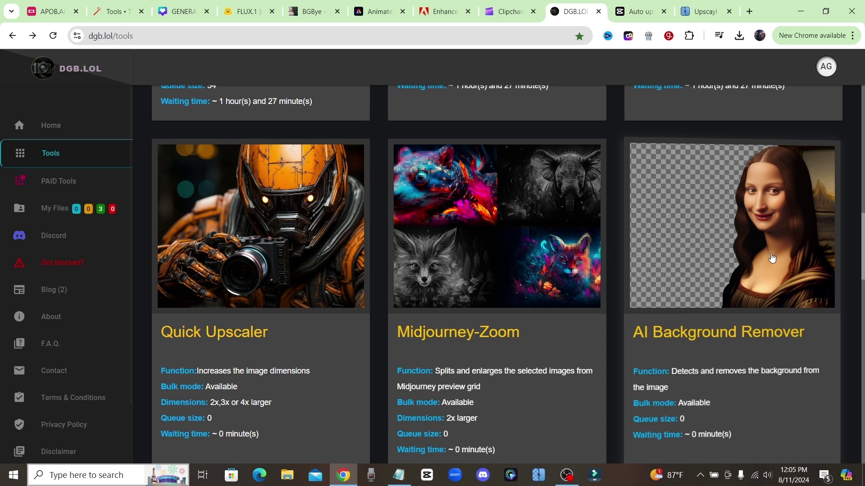
{"action": "scroll", "coordinate": [279, 225], "scroll_direction": "down", "scroll_amount": 5}
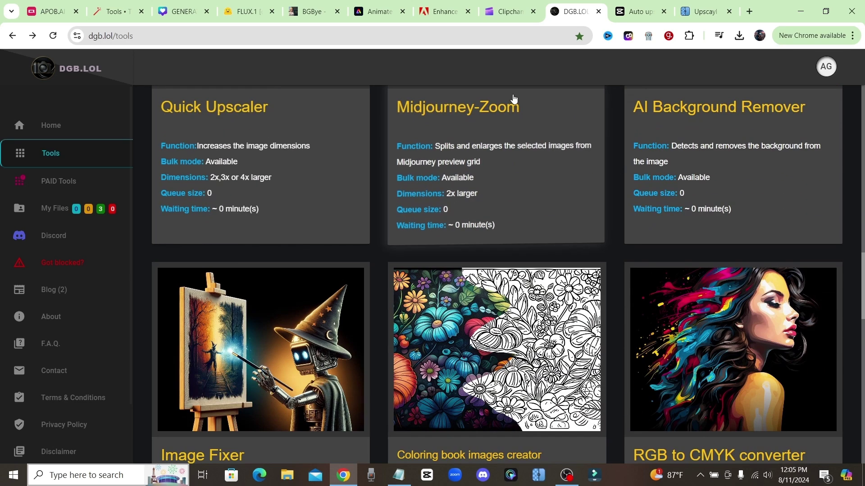
{"action": "scroll", "coordinate": [536, 168], "scroll_direction": "down", "scroll_amount": 4}
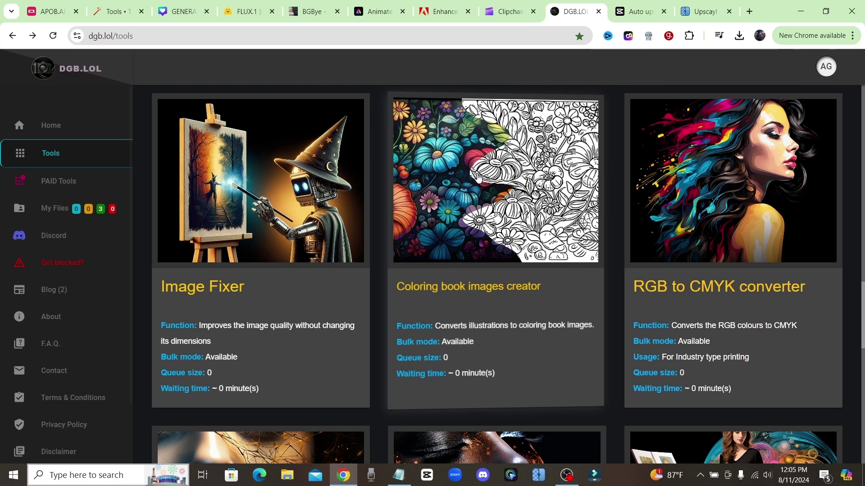
{"action": "scroll", "coordinate": [535, 293], "scroll_direction": "down", "scroll_amount": 8}
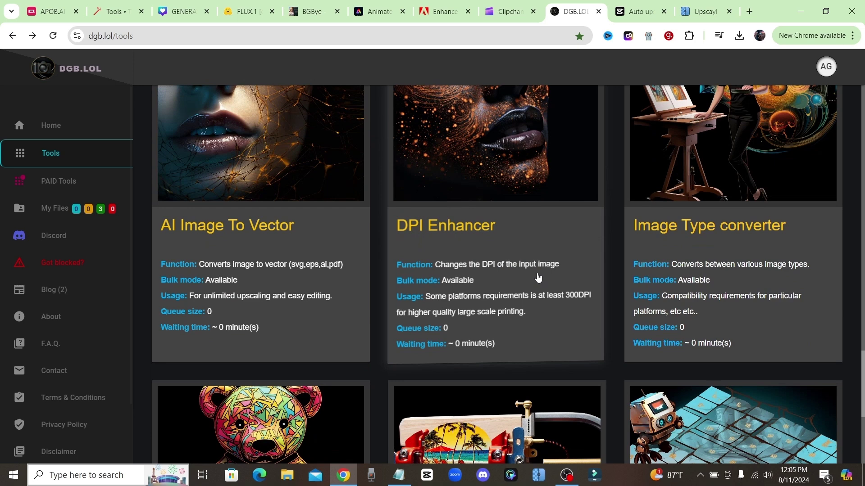
{"action": "scroll", "coordinate": [535, 275], "scroll_direction": "up", "scroll_amount": 2}
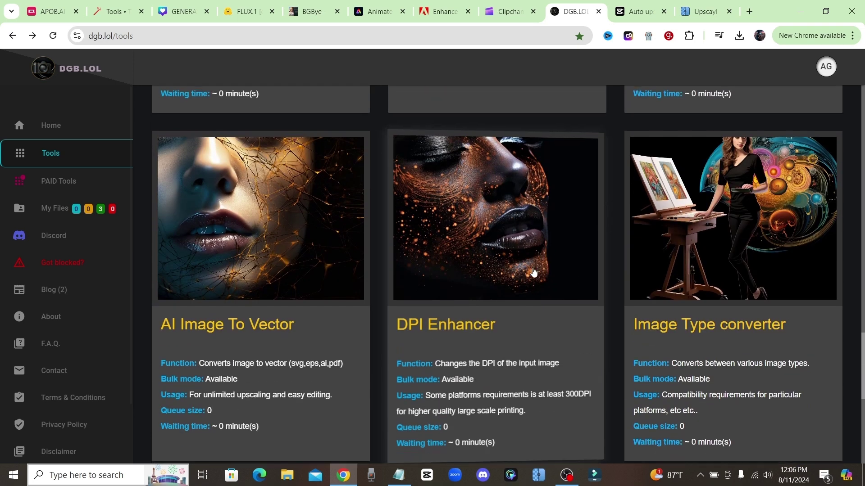
{"action": "scroll", "coordinate": [563, 315], "scroll_direction": "down", "scroll_amount": 1}
{"action": "scroll", "coordinate": [570, 349], "scroll_direction": "up", "scroll_amount": 1}
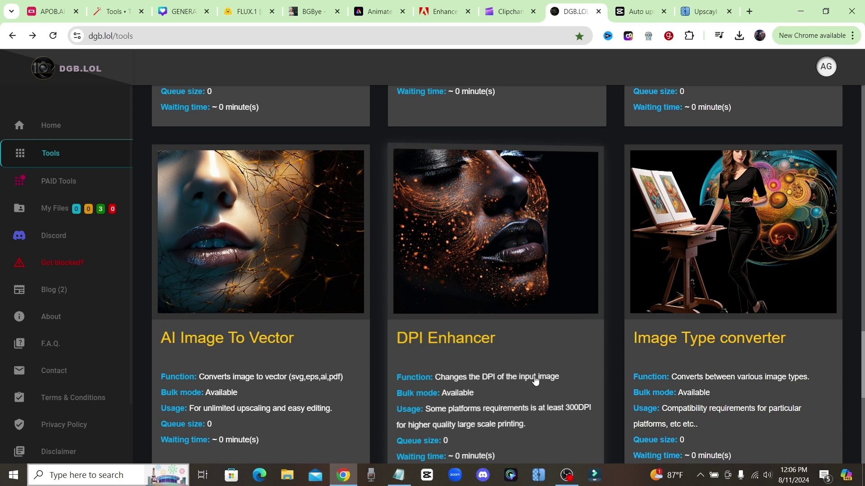
{"action": "left_click", "coordinate": [508, 355]}
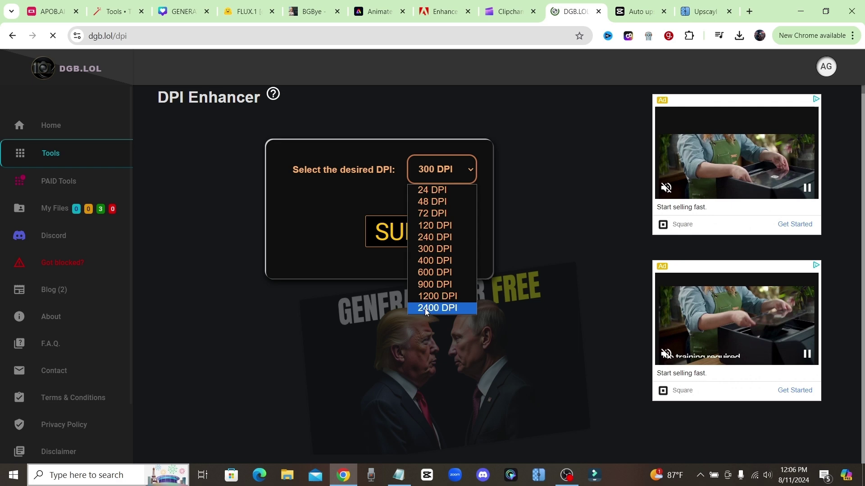
{"action": "key", "text": "alt+Left"}
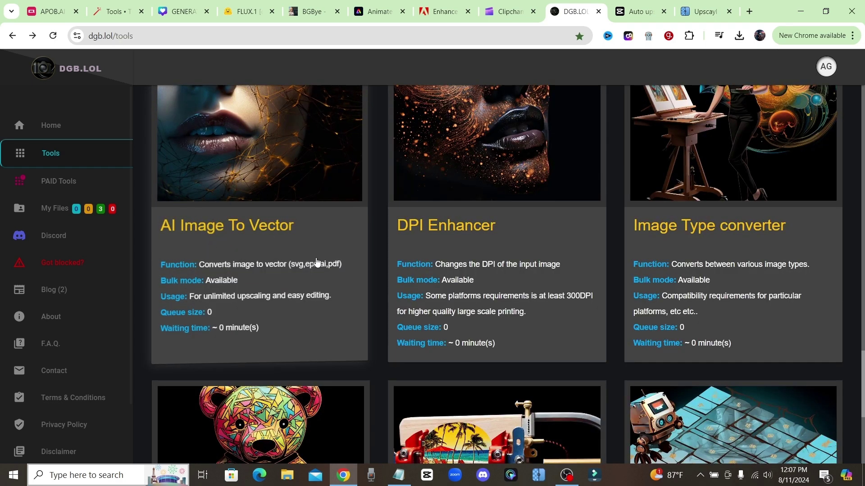
{"action": "scroll", "coordinate": [289, 273], "scroll_direction": "up", "scroll_amount": 1}
{"action": "scroll", "coordinate": [289, 274], "scroll_direction": "up", "scroll_amount": 1}
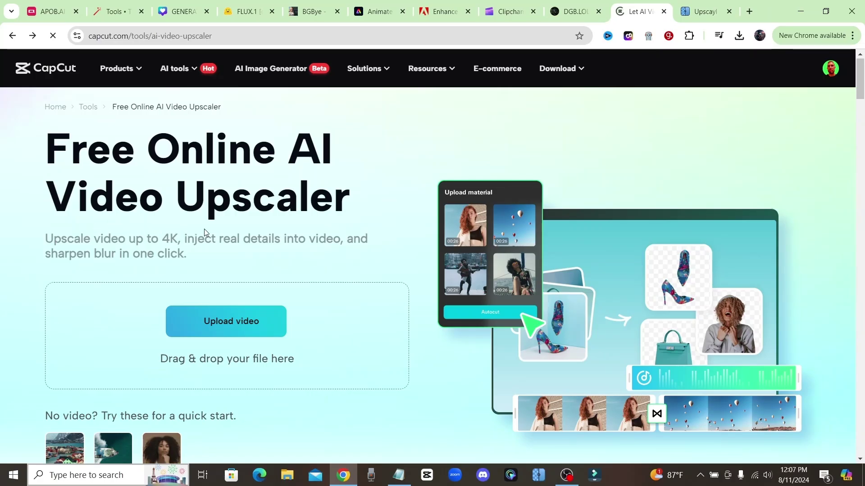
Step: Scroll the CapCut upscaler page to the 'No video? Try these' sample thumbnails
{"action": "scroll", "coordinate": [322, 251], "scroll_direction": "down", "scroll_amount": 3}
{"action": "scroll", "coordinate": [325, 257], "scroll_direction": "up", "scroll_amount": 3}
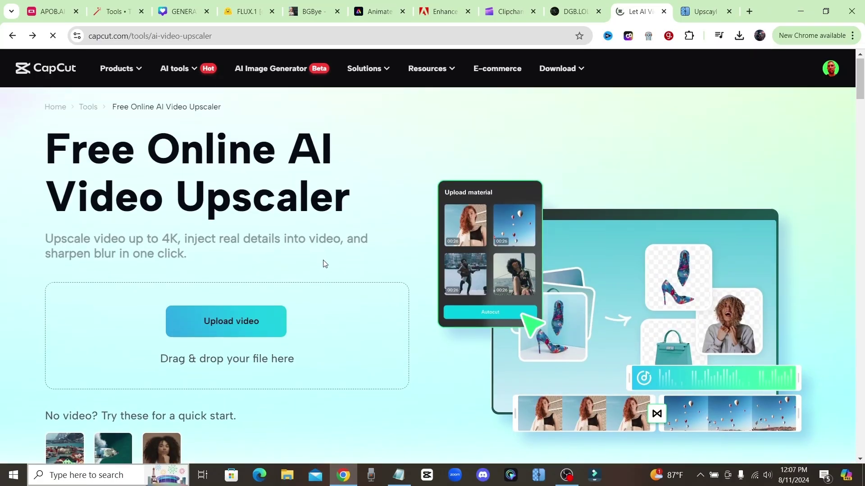
{"action": "scroll", "coordinate": [329, 259], "scroll_direction": "down", "scroll_amount": 1}
{"action": "scroll", "coordinate": [320, 263], "scroll_direction": "down", "scroll_amount": 2}
{"action": "scroll", "coordinate": [88, 306], "scroll_direction": "up", "scroll_amount": 3}
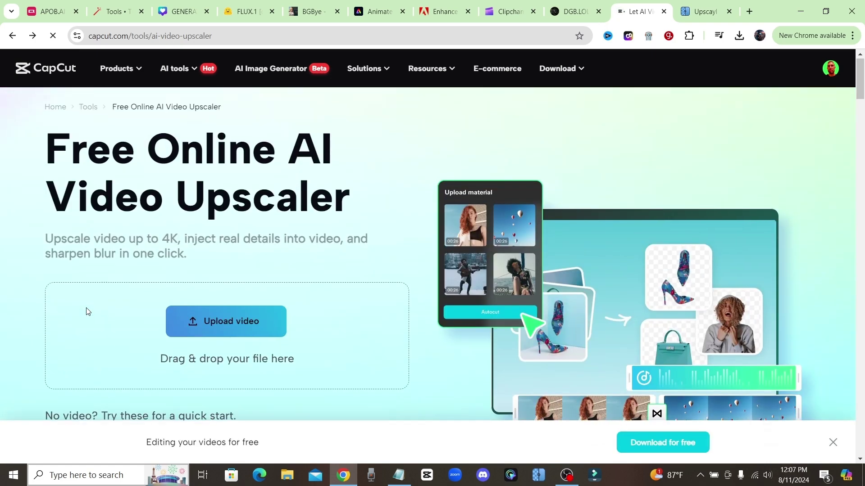
{"action": "scroll", "coordinate": [86, 302], "scroll_direction": "down", "scroll_amount": 2}
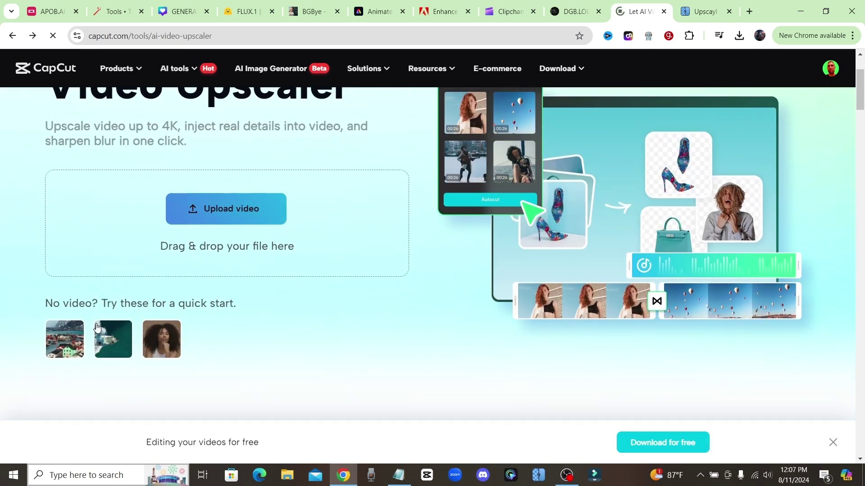
{"action": "scroll", "coordinate": [25, 365], "scroll_direction": "up", "scroll_amount": 1}
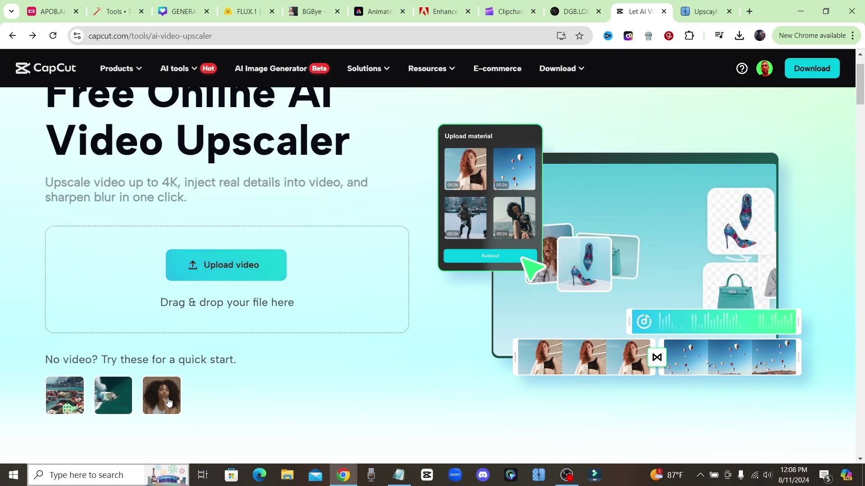
Step: Load the curly-haired portrait sample video and preview it
{"action": "left_click", "coordinate": [168, 402]}
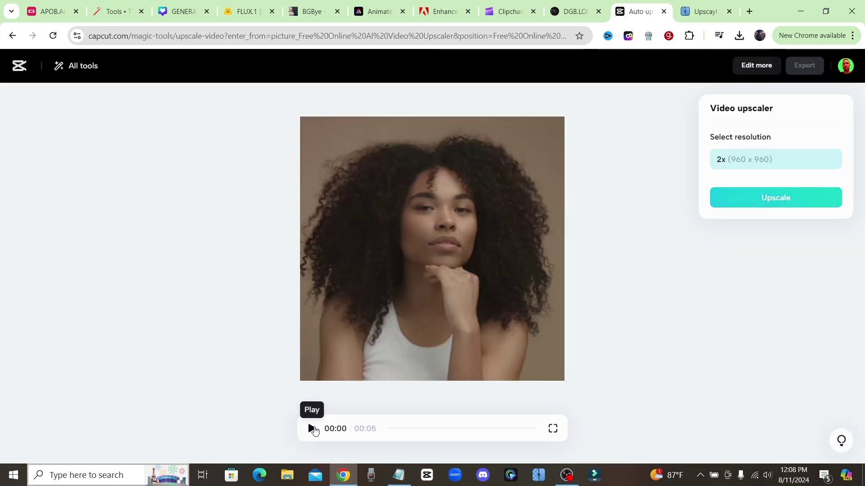
{"action": "left_click", "coordinate": [313, 433]}
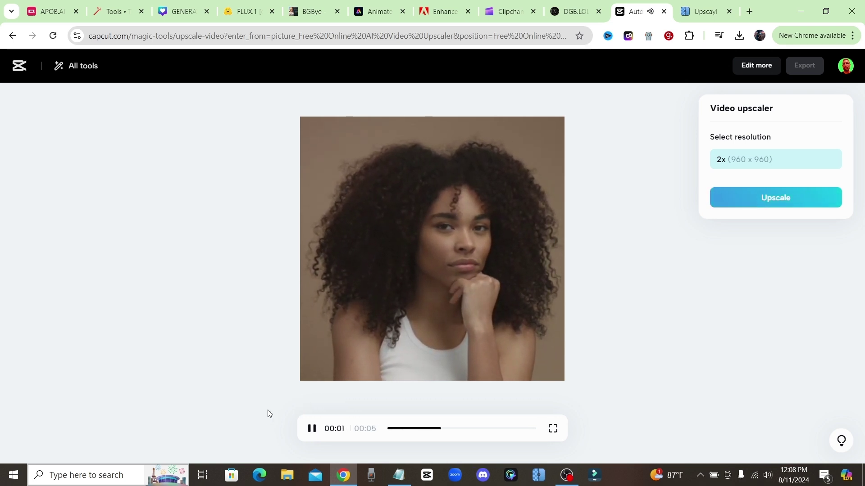
{"action": "left_click", "coordinate": [313, 432]}
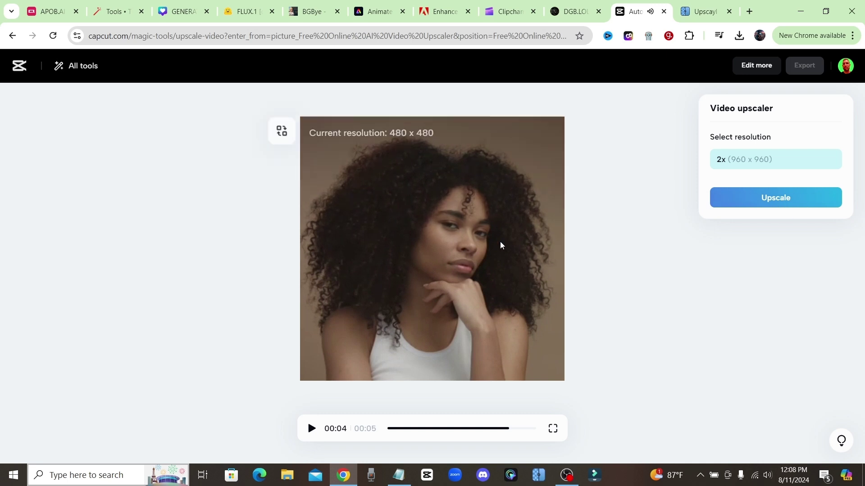
Step: Upscale the video to 2x (960 x 960) and compare the original with the upscaled version
{"action": "left_click", "coordinate": [785, 198]}
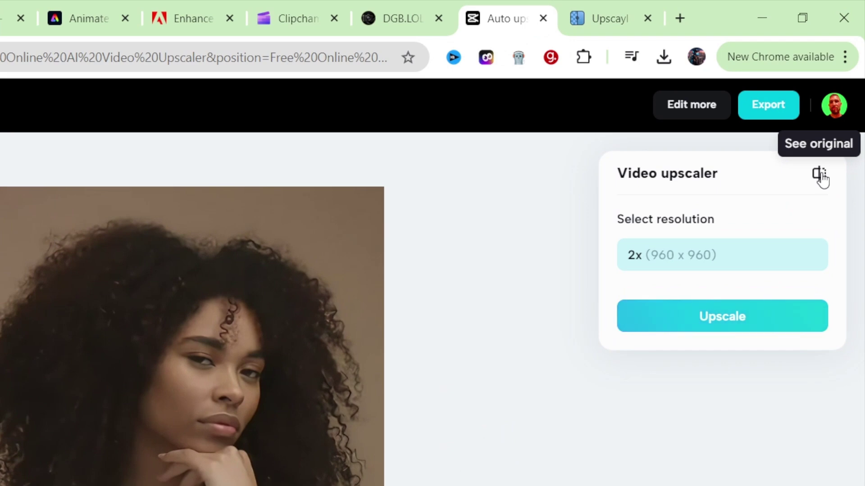
{"action": "left_click", "coordinate": [820, 175]}
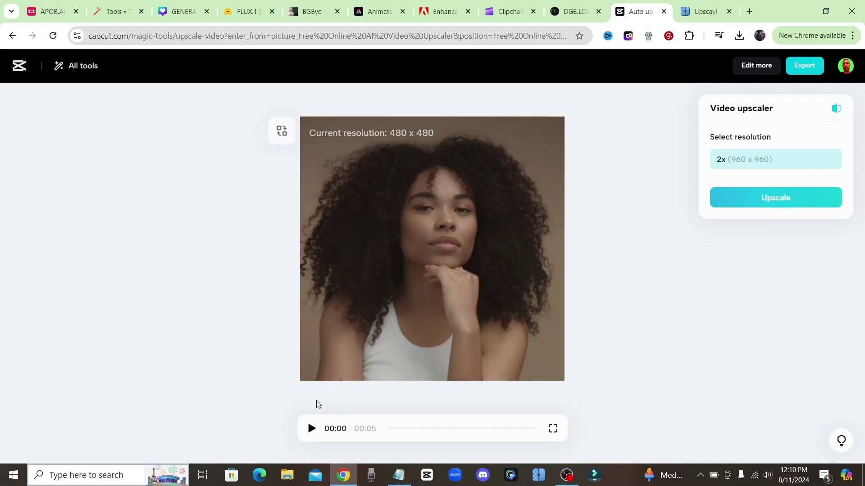
{"action": "left_click", "coordinate": [311, 430]}
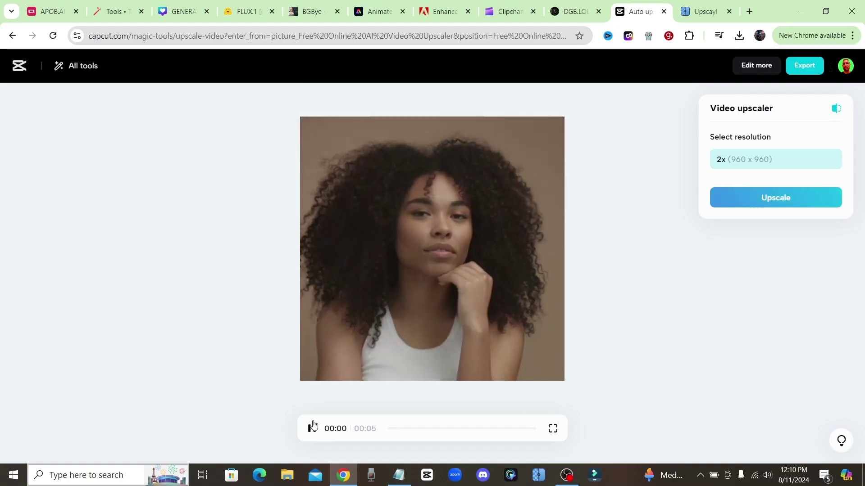
{"action": "left_click", "coordinate": [840, 114]}
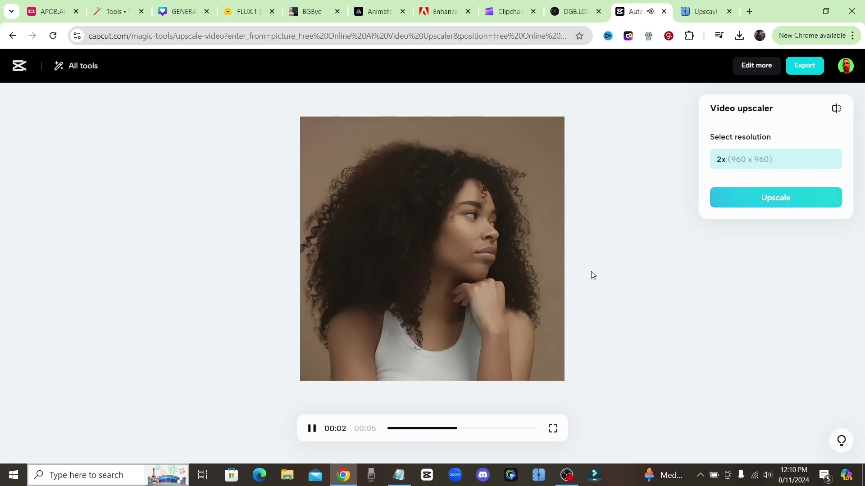
{"action": "mouse_move", "coordinate": [452, 252]}
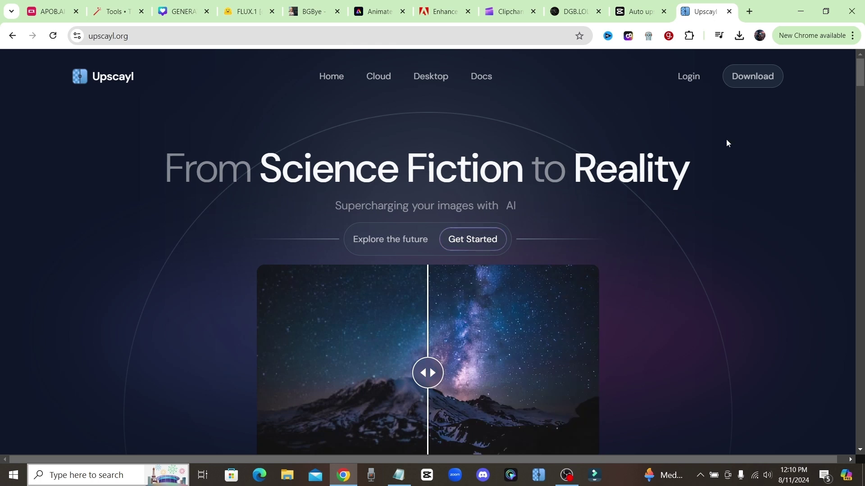
Step: Bring the Upscayl 2.10.0 desktop app to the front from the Windows taskbar
{"action": "left_click", "coordinate": [539, 479]}
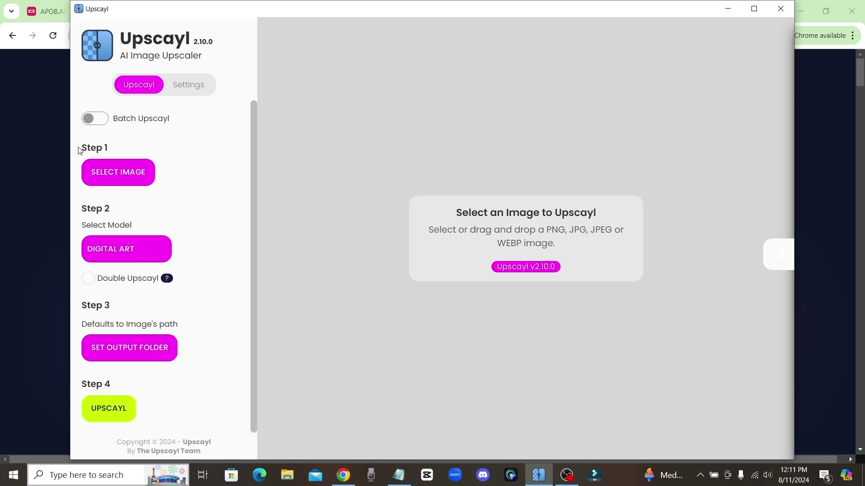
Step: Select the green-background cartoon character PNG as the image to upscale
{"action": "left_click", "coordinate": [124, 176]}
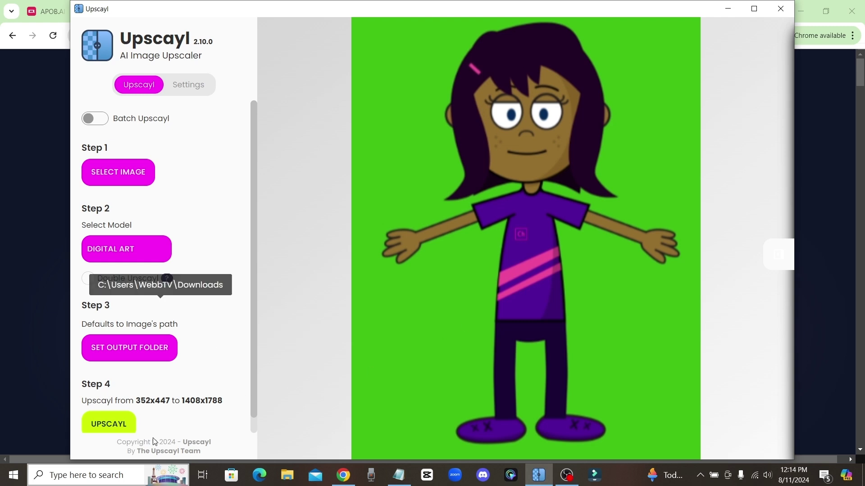
Step: Upscale the cartoon image to 1408x1788 with Digital Art and sweep the before/after slider to compare
{"action": "left_click", "coordinate": [111, 424]}
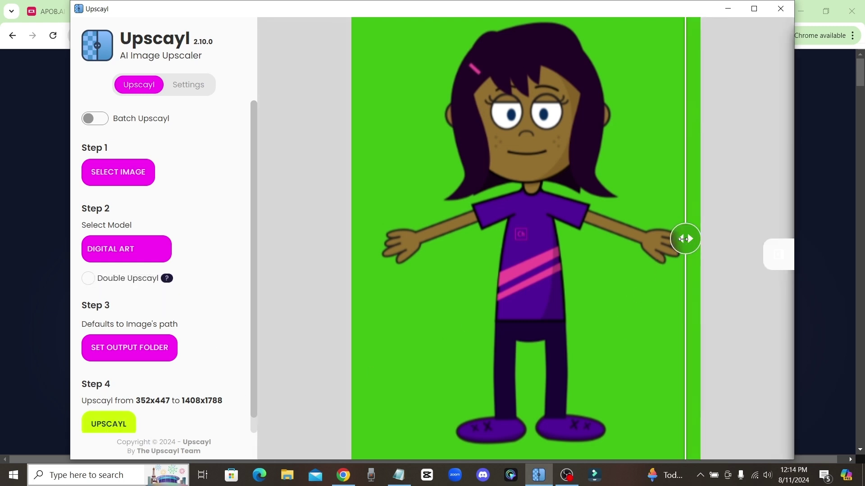
{"action": "left_click_drag", "start_coordinate": [690, 240], "coordinate": [334, 242]}
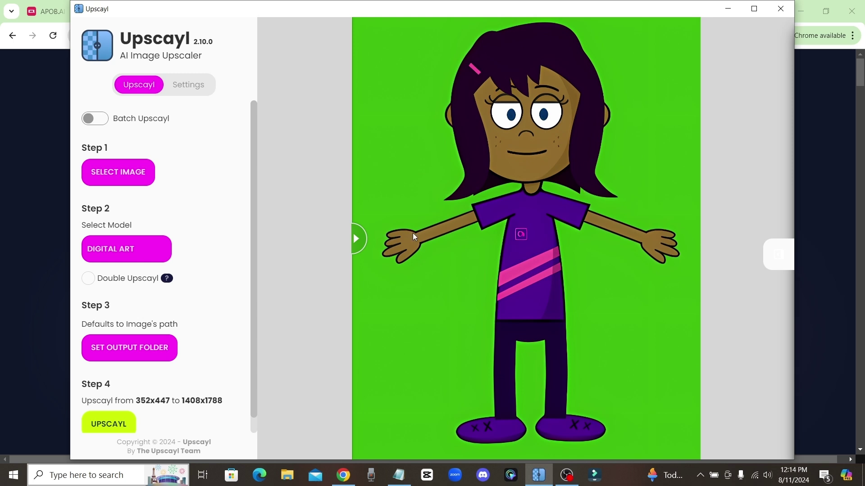
{"action": "left_click_drag", "start_coordinate": [414, 233], "coordinate": [518, 238]}
{"action": "left_click_drag", "start_coordinate": [474, 213], "coordinate": [336, 269]}
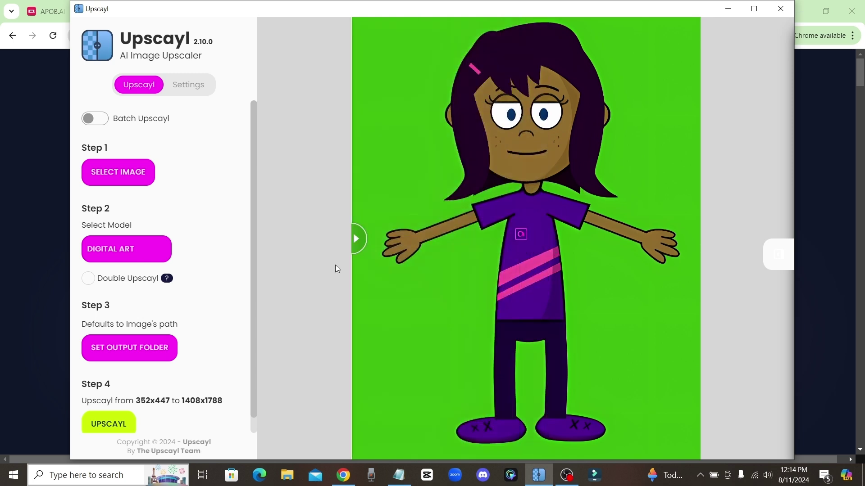